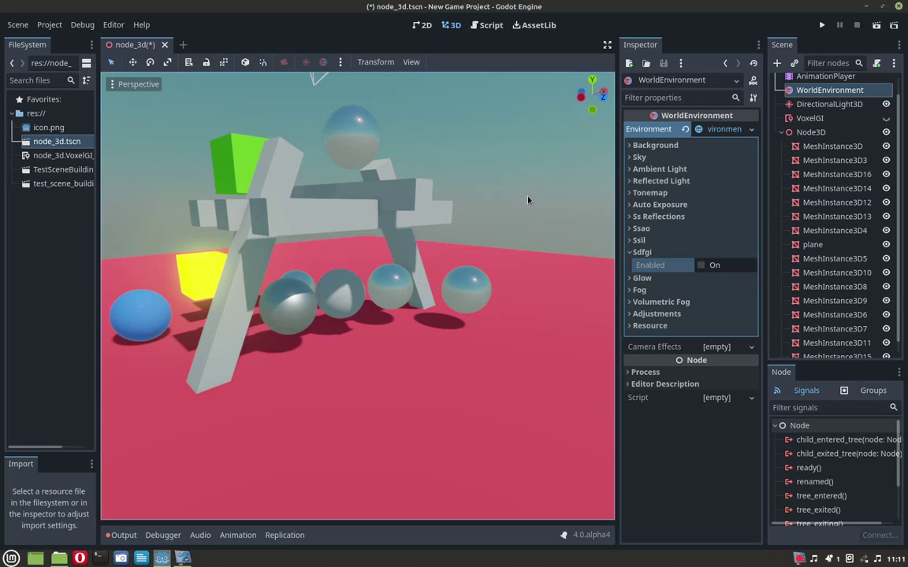
Open the Add Child Node dialog and cancel it without adding a node
{"action": "scroll", "coordinate": [812, 109], "scroll_direction": "up", "scroll_amount": 1}
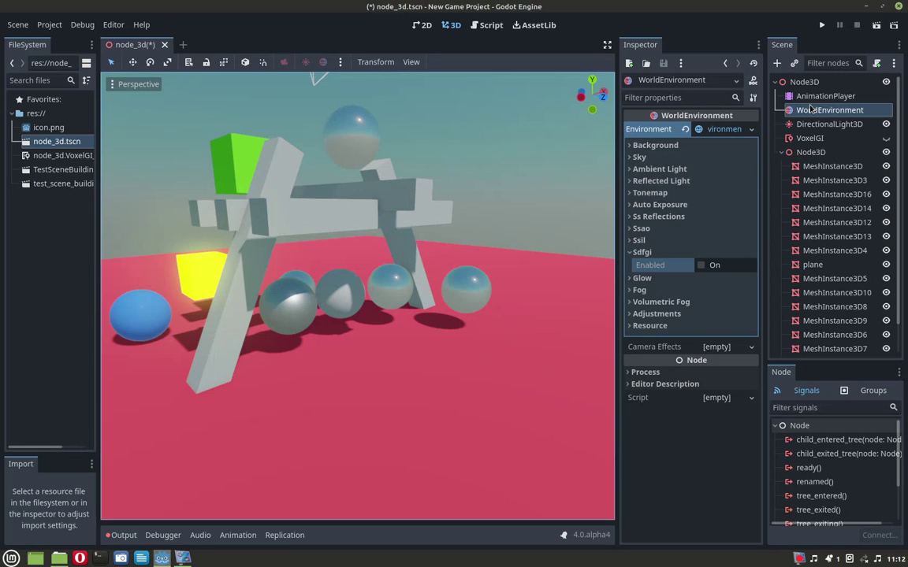
{"action": "left_click", "coordinate": [776, 62]}
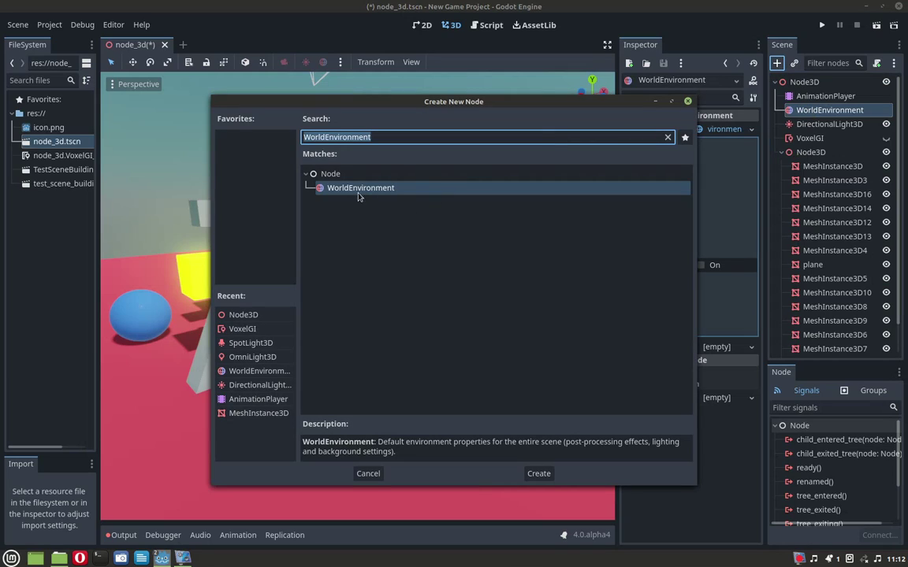
{"action": "left_click", "coordinate": [369, 473]}
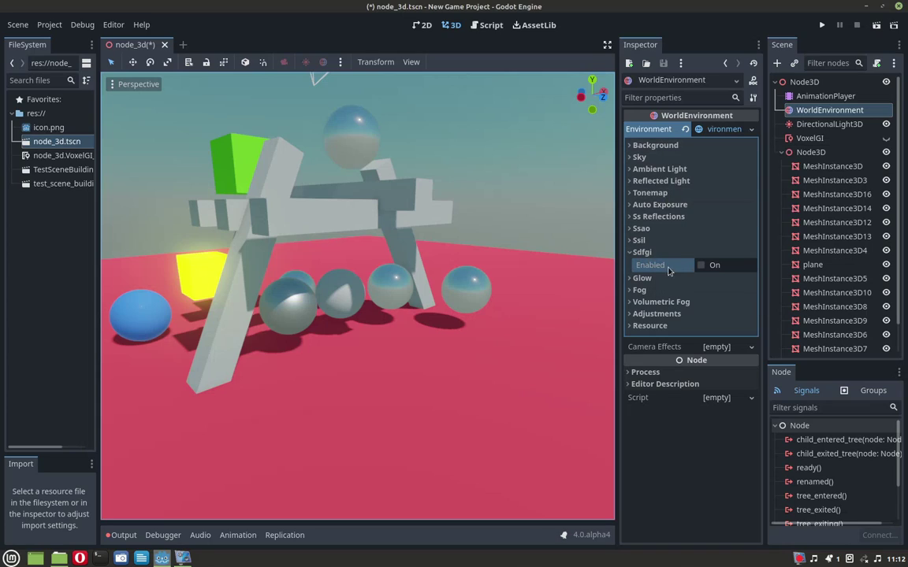
Enable SDFGI on the WorldEnvironment, then select the red floor plane
{"action": "left_click", "coordinate": [700, 267]}
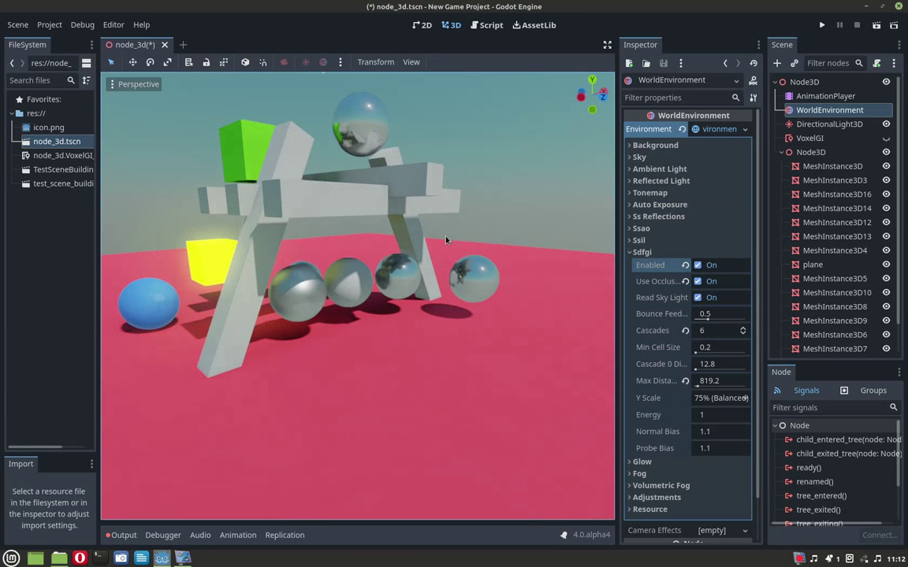
{"action": "scroll", "coordinate": [446, 239], "scroll_direction": "down", "scroll_amount": 2}
{"action": "scroll", "coordinate": [454, 248], "scroll_direction": "down", "scroll_amount": 2}
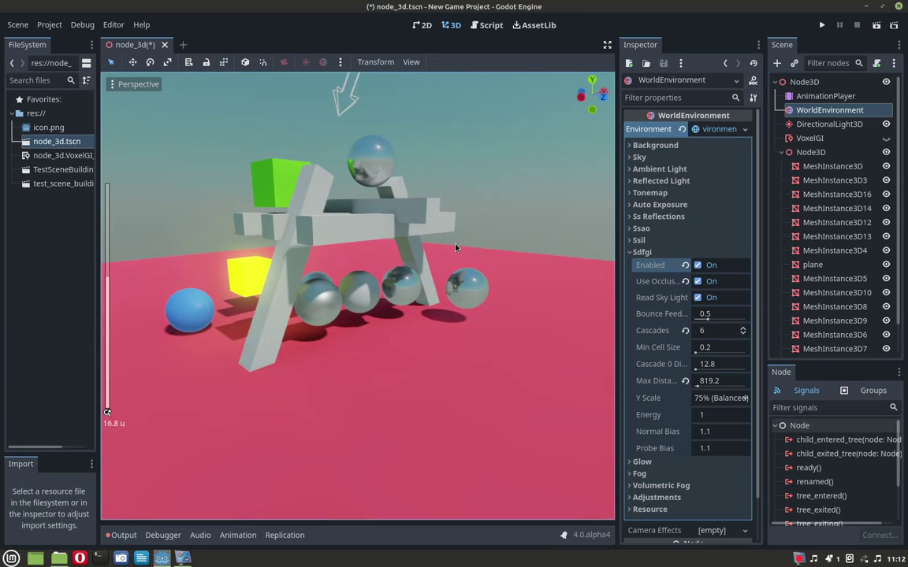
{"action": "middle_click_drag", "start_coordinate": [455, 247], "coordinate": [485, 239]}
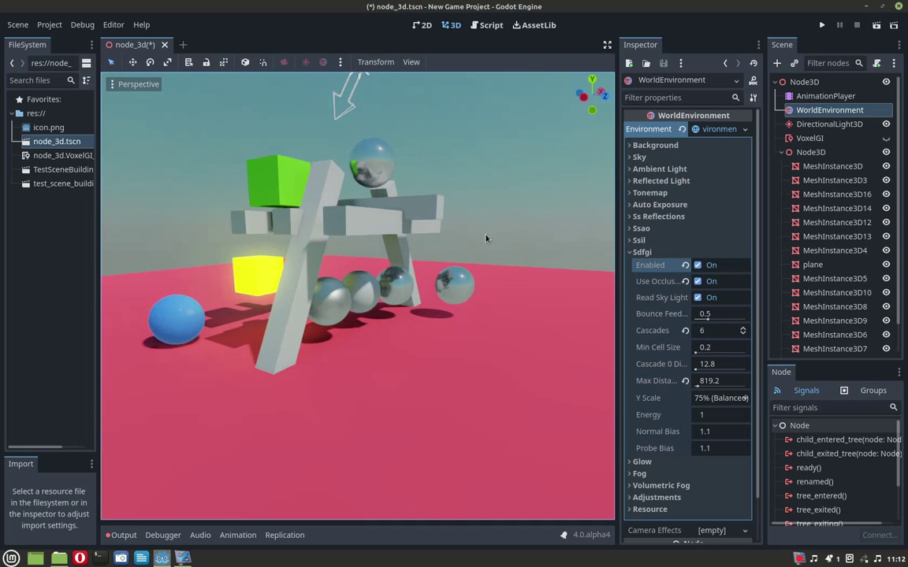
{"action": "left_click", "coordinate": [478, 260]}
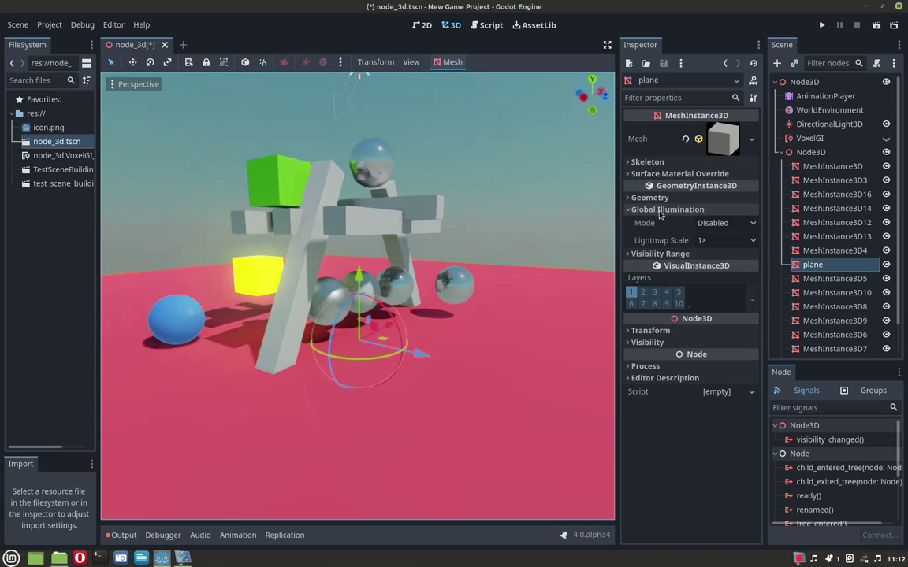
Set the red floor plane's Global Illumination Mode to Static
{"action": "left_click", "coordinate": [706, 223]}
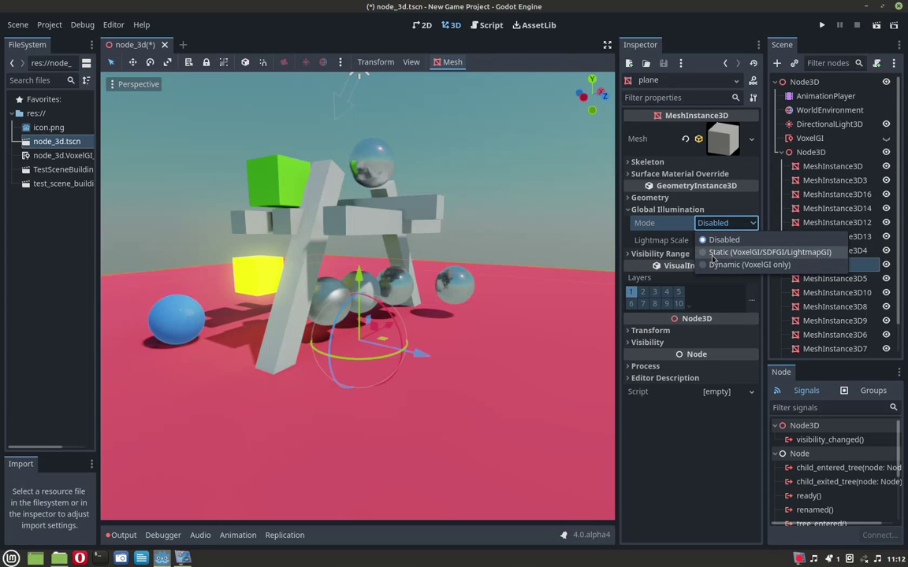
{"action": "left_click", "coordinate": [728, 254]}
{"action": "left_click", "coordinate": [702, 224]}
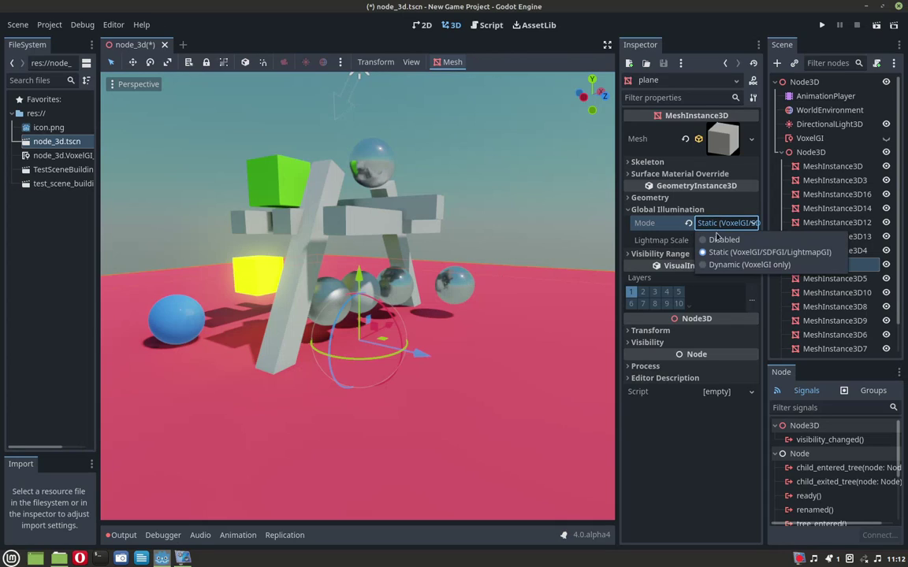
{"action": "left_click", "coordinate": [466, 216]}
{"action": "left_click", "coordinate": [513, 279]}
{"action": "left_click", "coordinate": [513, 279]}
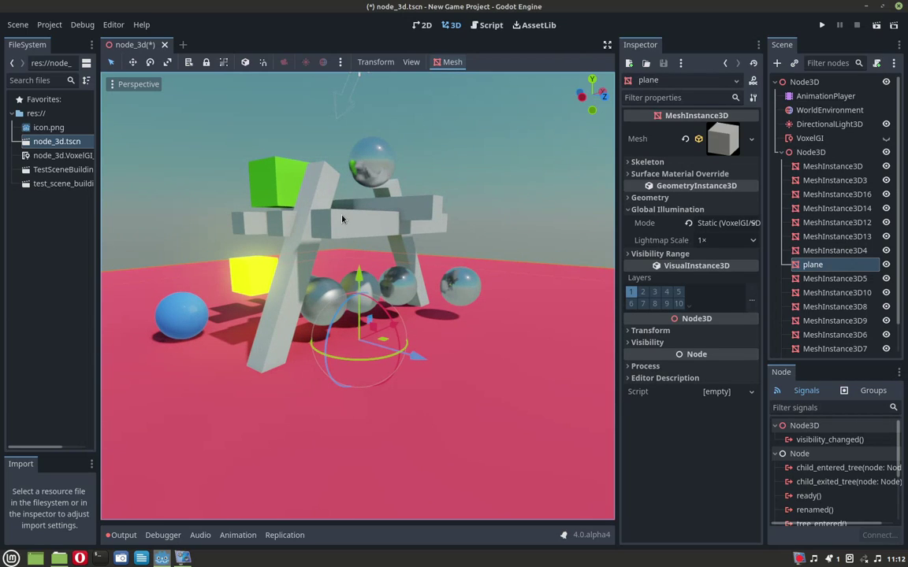
{"action": "middle_click_drag", "start_coordinate": [342, 219], "coordinate": [346, 224]}
{"action": "left_click", "coordinate": [719, 225]}
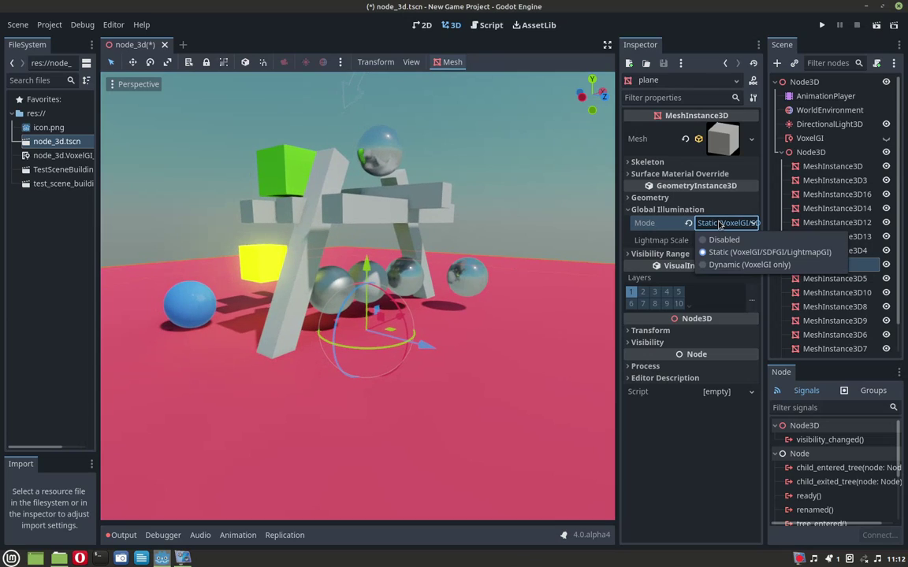
{"action": "left_click", "coordinate": [785, 251]}
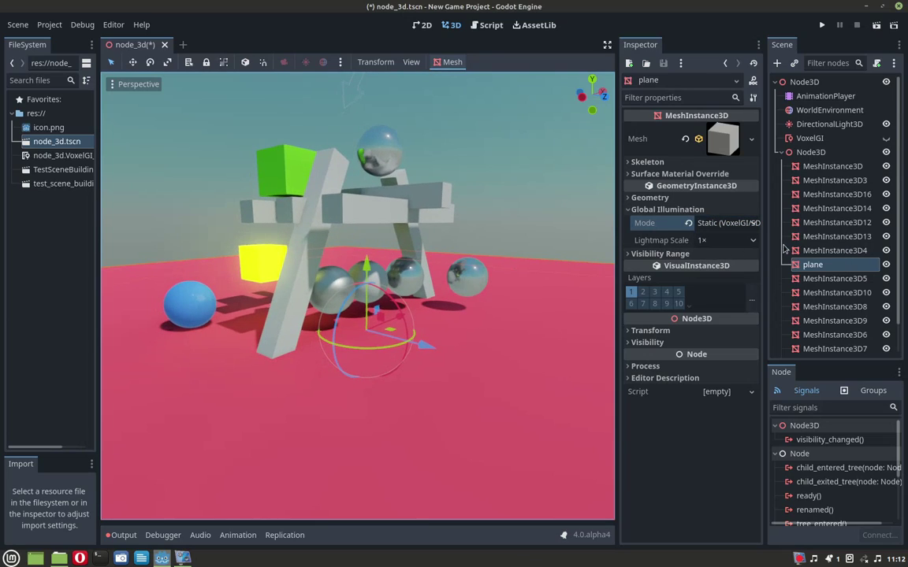
Turn the WorldEnvironment's SDFGI off and back on so it recomputes
{"action": "left_click", "coordinate": [826, 112]}
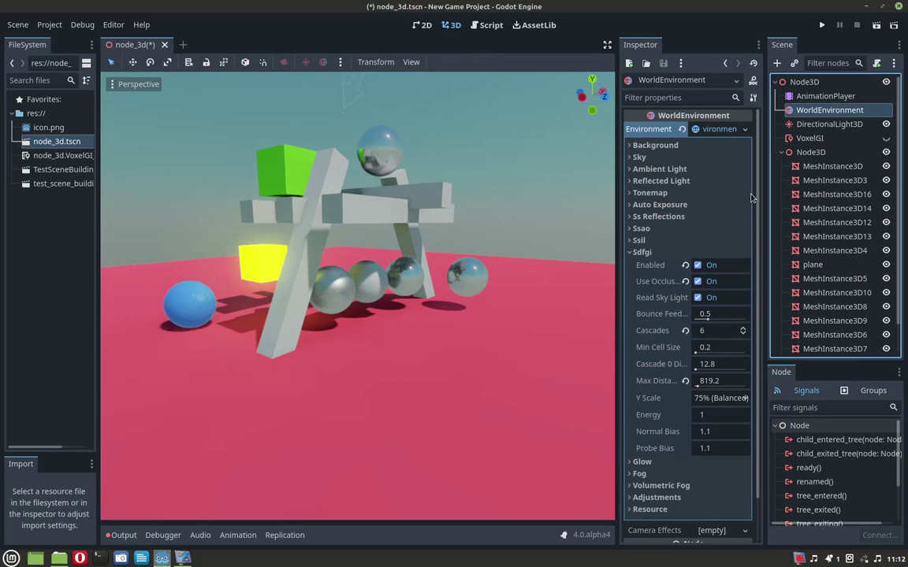
{"action": "left_click", "coordinate": [698, 266]}
{"action": "left_click", "coordinate": [697, 265]}
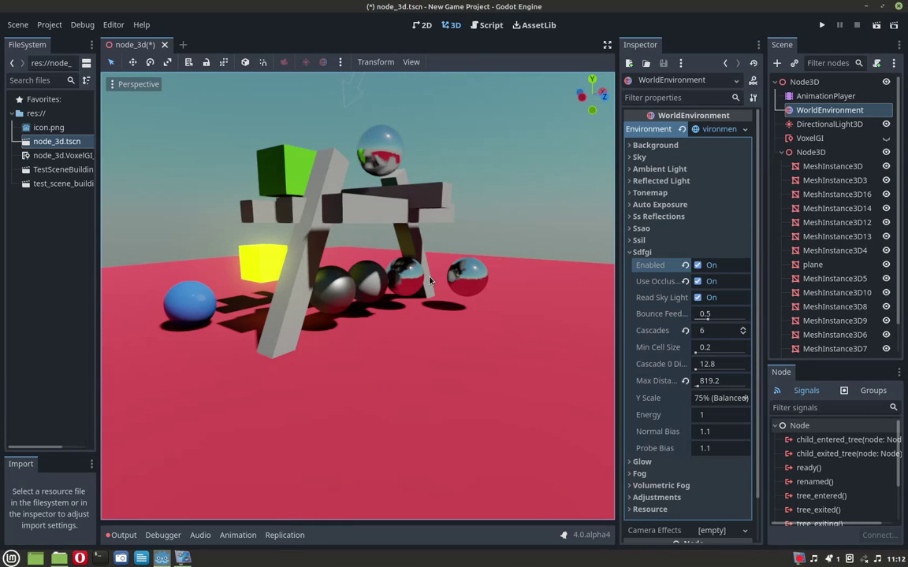
Select the DirectionalLight3D and frame the structure in the viewport
{"action": "left_click", "coordinate": [352, 92]}
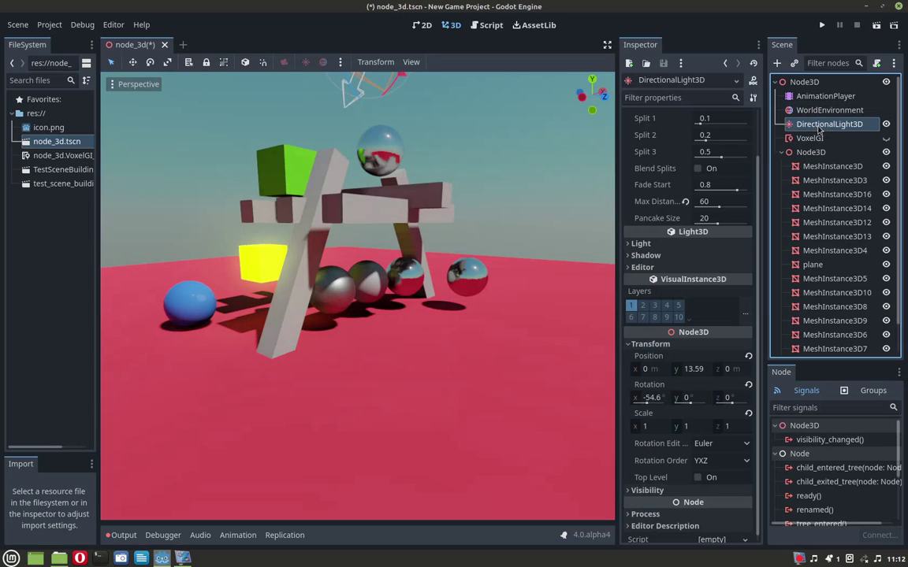
{"action": "scroll", "coordinate": [432, 289], "scroll_direction": "down", "scroll_amount": 3}
{"action": "scroll", "coordinate": [410, 271], "scroll_direction": "up", "scroll_amount": 2}
{"action": "scroll", "coordinate": [394, 248], "scroll_direction": "up", "scroll_amount": 3}
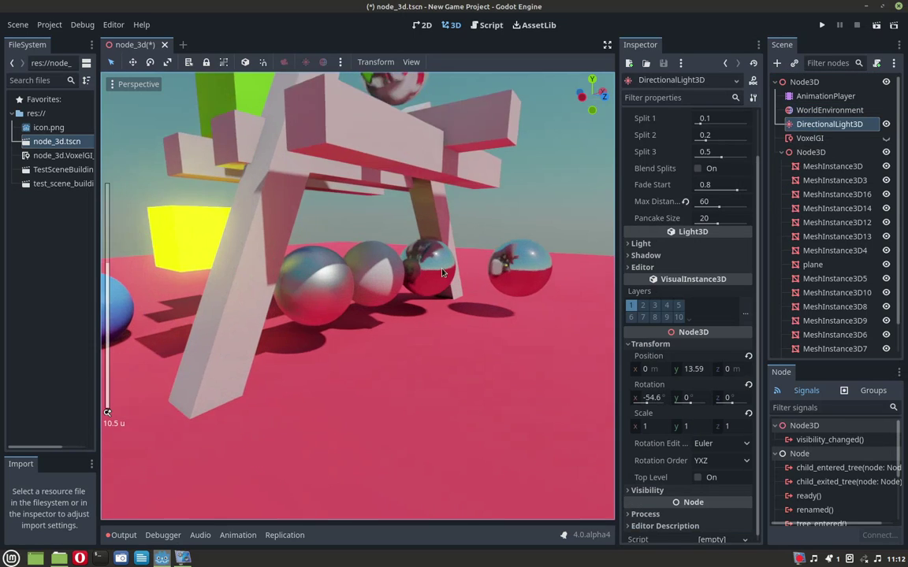
{"action": "scroll", "coordinate": [402, 244], "scroll_direction": "up", "scroll_amount": 2}
{"action": "scroll", "coordinate": [416, 249], "scroll_direction": "up", "scroll_amount": 3}
{"action": "mouse_move", "coordinate": [416, 249]}
{"action": "middle_mouse_down"}
{"action": "mouse_move", "coordinate": [453, 234]}
{"action": "mouse_move", "coordinate": [477, 269]}
{"action": "middle_mouse_up"}
{"action": "scroll", "coordinate": [451, 245], "scroll_direction": "down", "scroll_amount": 3}
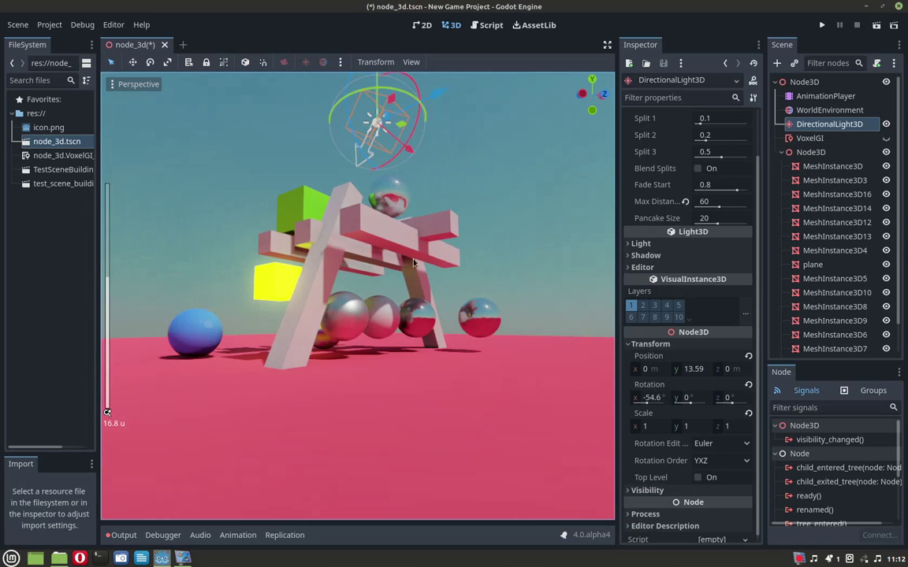
{"action": "scroll", "coordinate": [418, 149], "scroll_direction": "down", "scroll_amount": 2}
Rotate the sun light to an X rotation of -42.2°, then deselect it
{"action": "mouse_move", "coordinate": [418, 148]}
{"action": "left_mouse_down"}
{"action": "mouse_move", "coordinate": [467, 205]}
{"action": "mouse_move", "coordinate": [458, 210]}
{"action": "mouse_move", "coordinate": [460, 176]}
{"action": "left_mouse_up"}
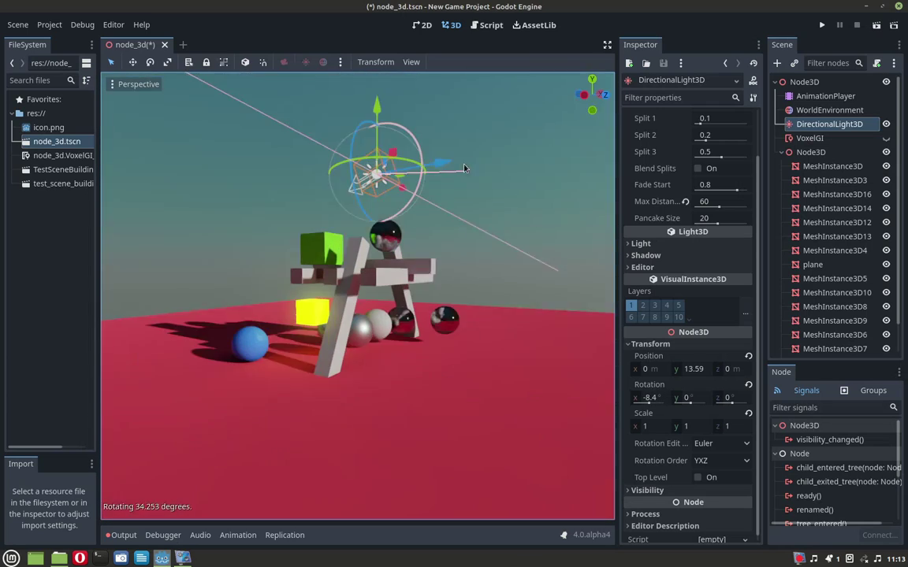
{"action": "mouse_move", "coordinate": [460, 177]}
{"action": "middle_mouse_down"}
{"action": "mouse_move", "coordinate": [451, 222]}
{"action": "mouse_move", "coordinate": [439, 216]}
{"action": "mouse_move", "coordinate": [313, 260]}
{"action": "mouse_move", "coordinate": [450, 259]}
{"action": "middle_mouse_up"}
{"action": "scroll", "coordinate": [451, 222], "scroll_direction": "up", "scroll_amount": 5}
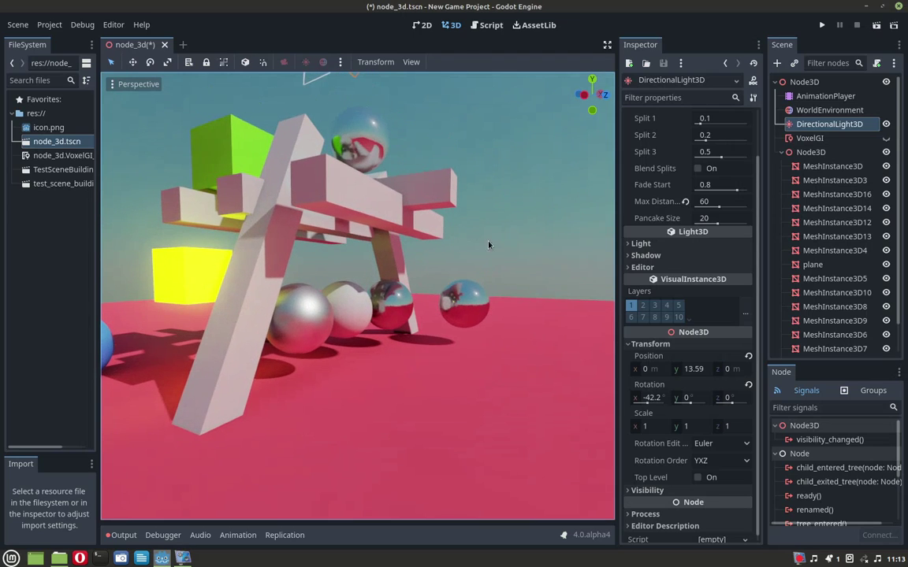
{"action": "left_click", "coordinate": [457, 210]}
{"action": "scroll", "coordinate": [457, 210], "scroll_direction": "down", "scroll_amount": 5}
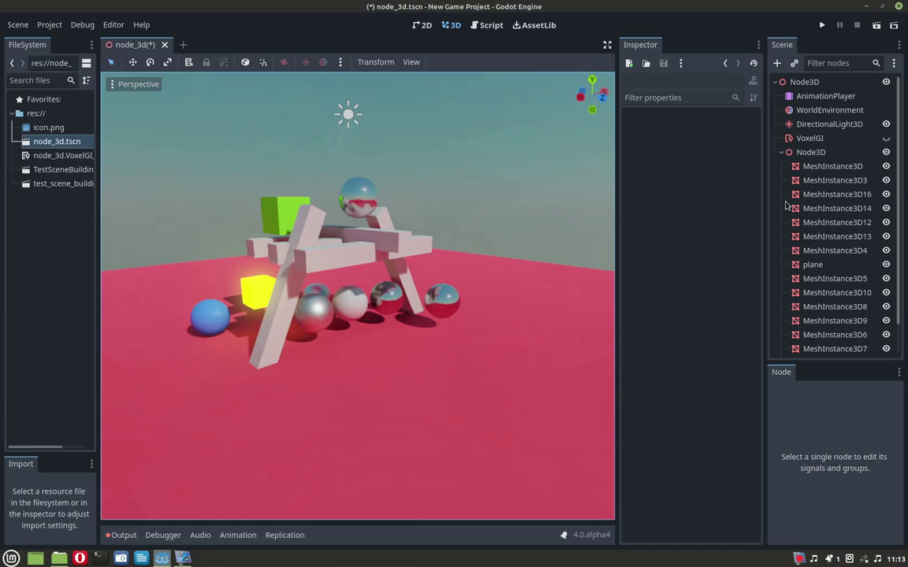
Zoom in on the structure and select the chrome sphere MeshInstance3D14 on the crossbeam
{"action": "left_click", "coordinate": [818, 110]}
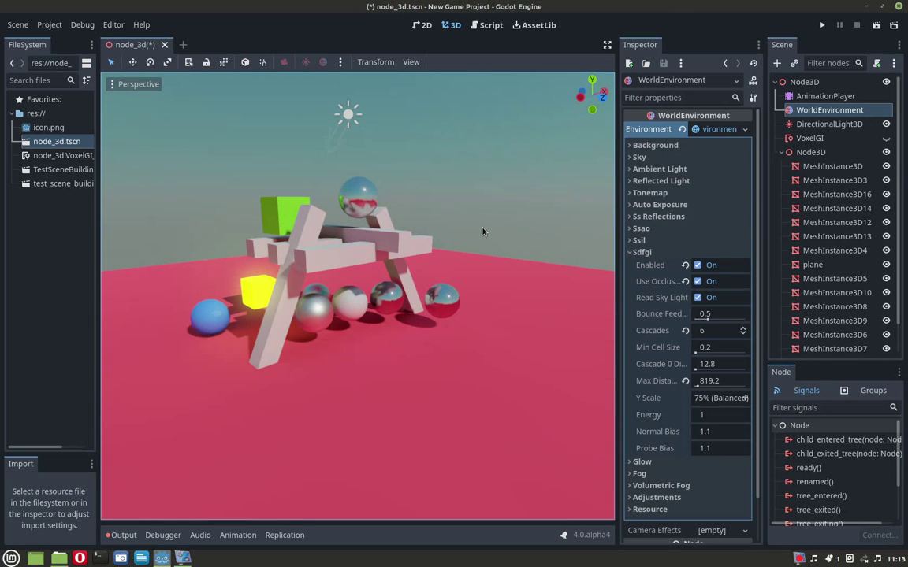
{"action": "scroll", "coordinate": [481, 252], "scroll_direction": "up", "scroll_amount": 3}
{"action": "mouse_move", "coordinate": [481, 252]}
{"action": "middle_mouse_down"}
{"action": "mouse_move", "coordinate": [429, 238]}
{"action": "mouse_move", "coordinate": [409, 245]}
{"action": "mouse_move", "coordinate": [416, 258]}
{"action": "mouse_move", "coordinate": [435, 261]}
{"action": "middle_mouse_up"}
{"action": "scroll", "coordinate": [429, 238], "scroll_direction": "up", "scroll_amount": 3}
{"action": "scroll", "coordinate": [409, 245], "scroll_direction": "up", "scroll_amount": 3}
{"action": "left_click", "coordinate": [416, 258]}
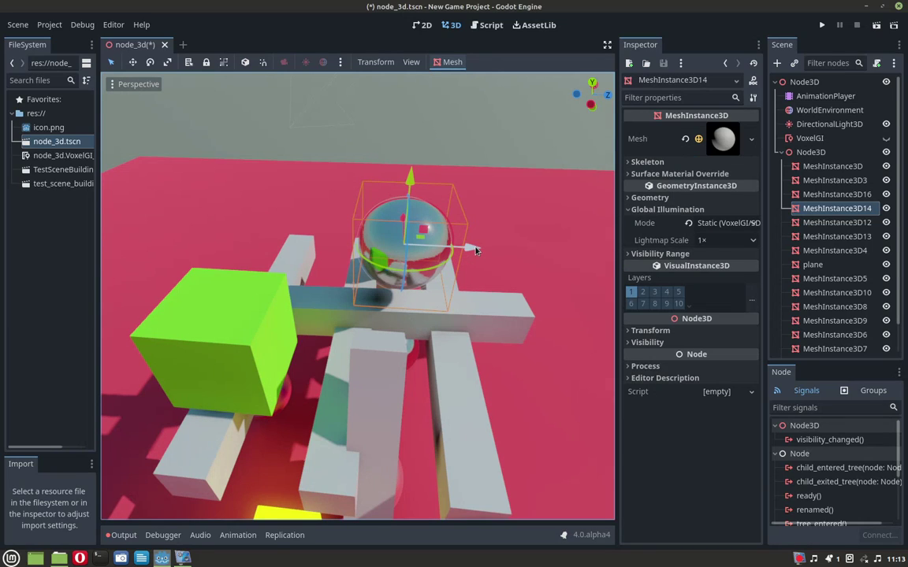
Slide the reflective sphere sideways along the crossbeam
{"action": "mouse_move", "coordinate": [476, 251]}
{"action": "left_mouse_down"}
{"action": "mouse_move", "coordinate": [344, 239]}
{"action": "mouse_move", "coordinate": [419, 249]}
{"action": "left_mouse_up"}
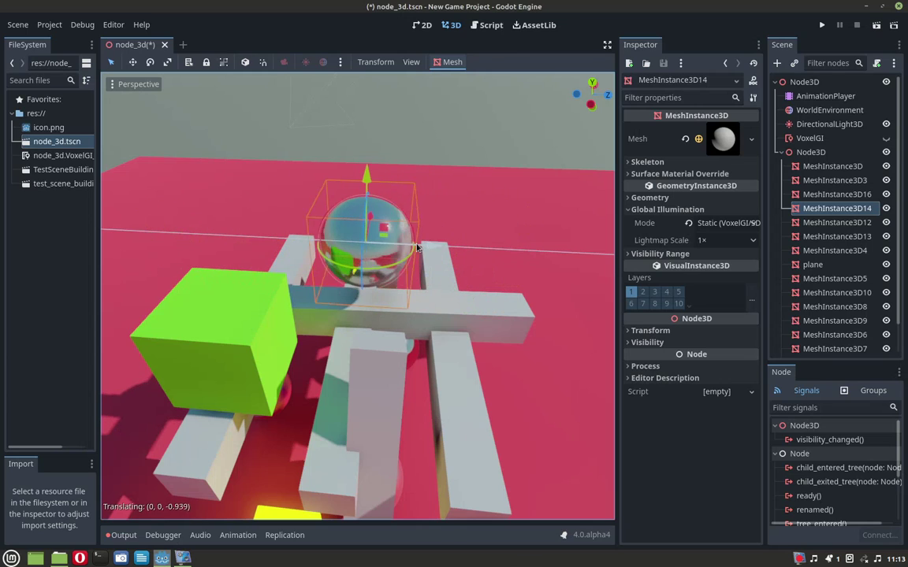
{"action": "scroll", "coordinate": [418, 252], "scroll_direction": "down", "scroll_amount": 3}
{"action": "scroll", "coordinate": [398, 266], "scroll_direction": "down", "scroll_amount": 3}
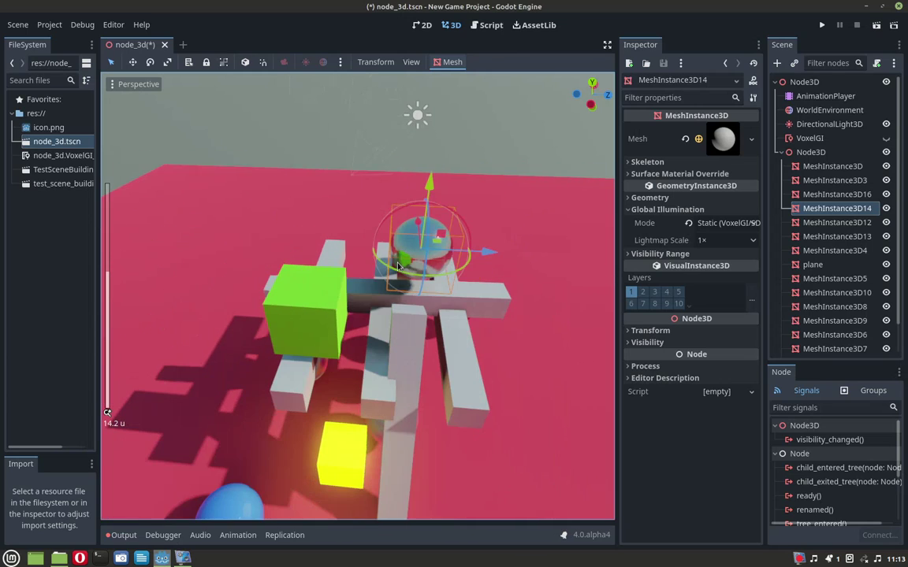
Move the green cube along its Z and X axes onto the white bars
{"action": "left_click", "coordinate": [334, 294]}
{"action": "scroll", "coordinate": [343, 276], "scroll_direction": "up", "scroll_amount": 4}
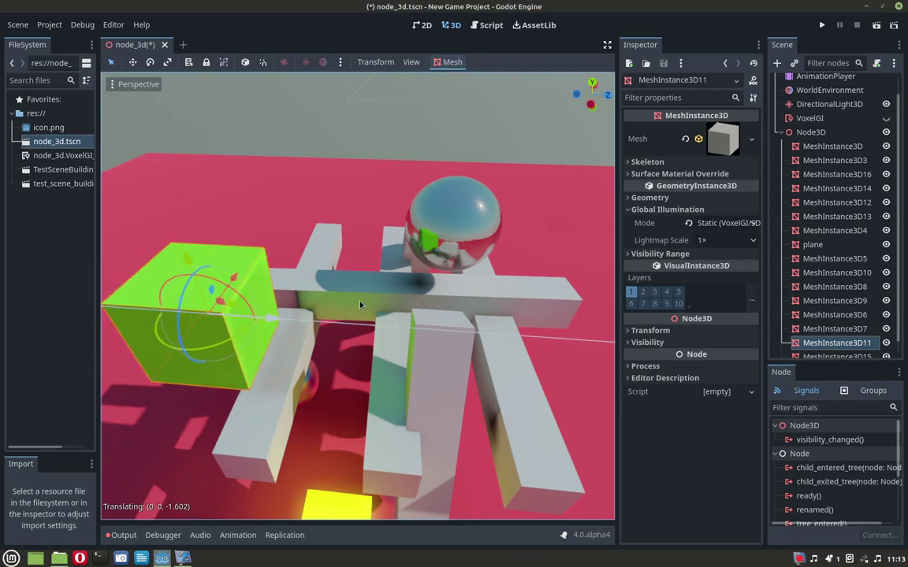
{"action": "left_click_drag", "start_coordinate": [355, 326], "coordinate": [403, 299]}
{"action": "right_click", "coordinate": [403, 299]}
{"action": "scroll", "coordinate": [403, 299], "scroll_direction": "up", "scroll_amount": 2}
{"action": "scroll", "coordinate": [403, 299], "scroll_direction": "up", "scroll_amount": 2}
{"action": "scroll", "coordinate": [418, 307], "scroll_direction": "up", "scroll_amount": 1}
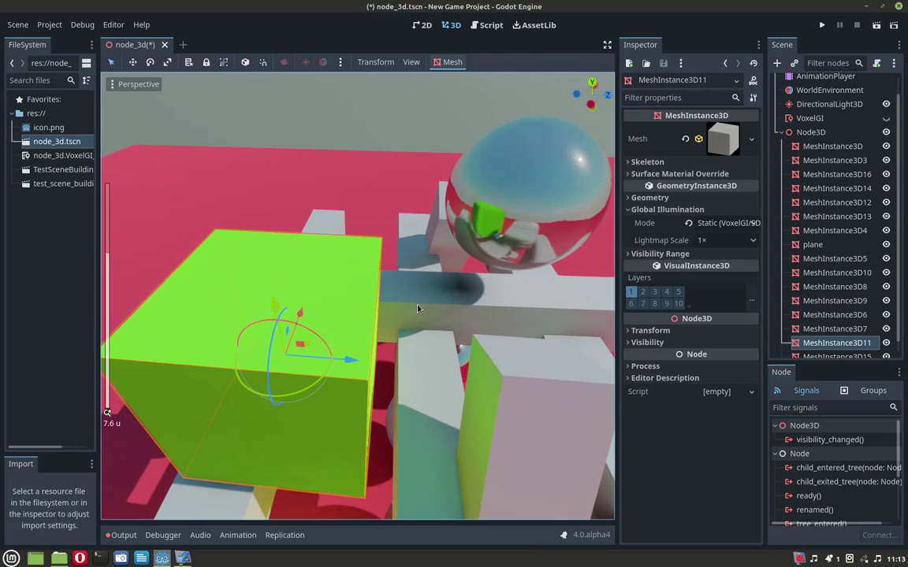
{"action": "mouse_move", "coordinate": [288, 366]}
{"action": "left_mouse_down"}
{"action": "mouse_move", "coordinate": [125, 315]}
{"action": "mouse_move", "coordinate": [228, 283]}
{"action": "left_mouse_up"}
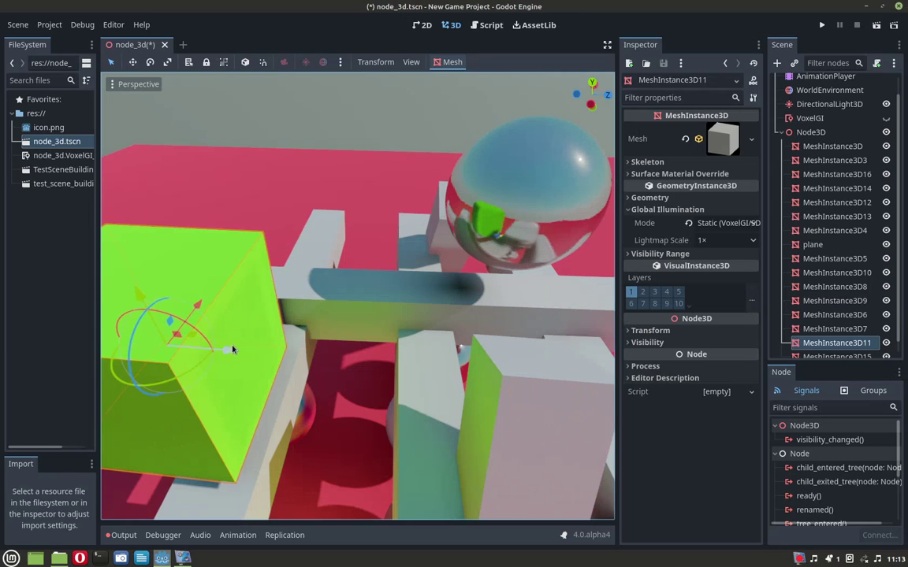
{"action": "left_click_drag", "start_coordinate": [233, 349], "coordinate": [351, 268]}
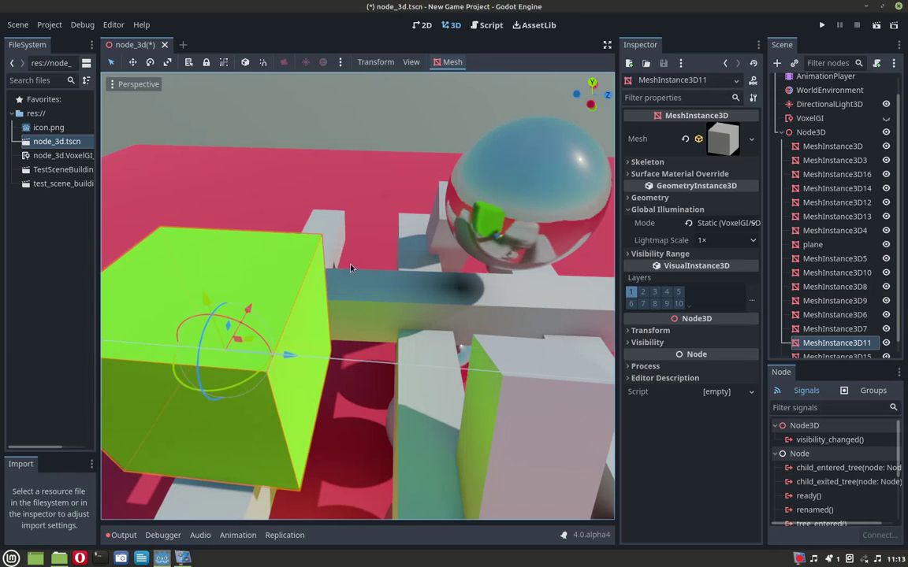
Zoom out and orbit to a lower, frontal view of the scene
{"action": "scroll", "coordinate": [358, 267], "scroll_direction": "down", "scroll_amount": 3}
{"action": "scroll", "coordinate": [365, 264], "scroll_direction": "down", "scroll_amount": 3}
{"action": "scroll", "coordinate": [371, 263], "scroll_direction": "down", "scroll_amount": 2}
{"action": "scroll", "coordinate": [384, 264], "scroll_direction": "down", "scroll_amount": 1}
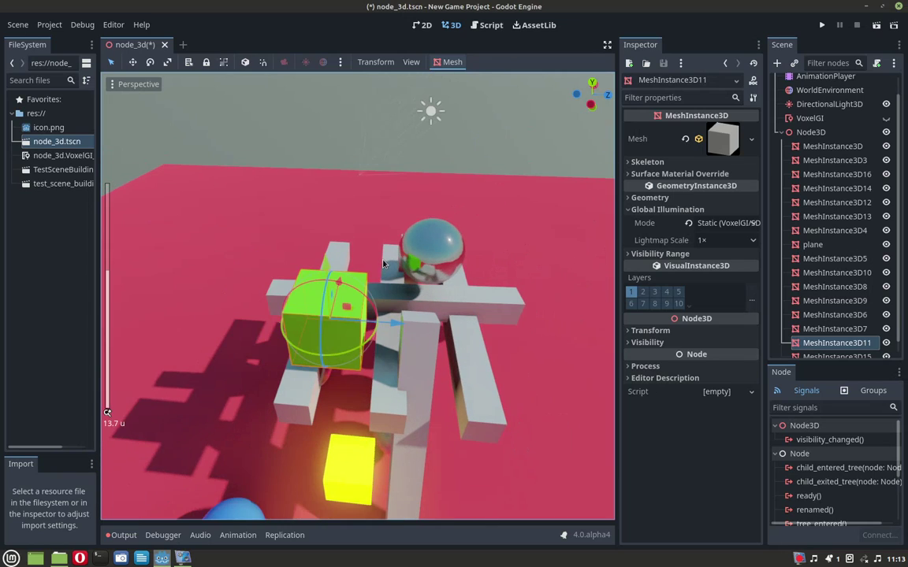
{"action": "middle_click_drag", "start_coordinate": [384, 264], "coordinate": [419, 235]}
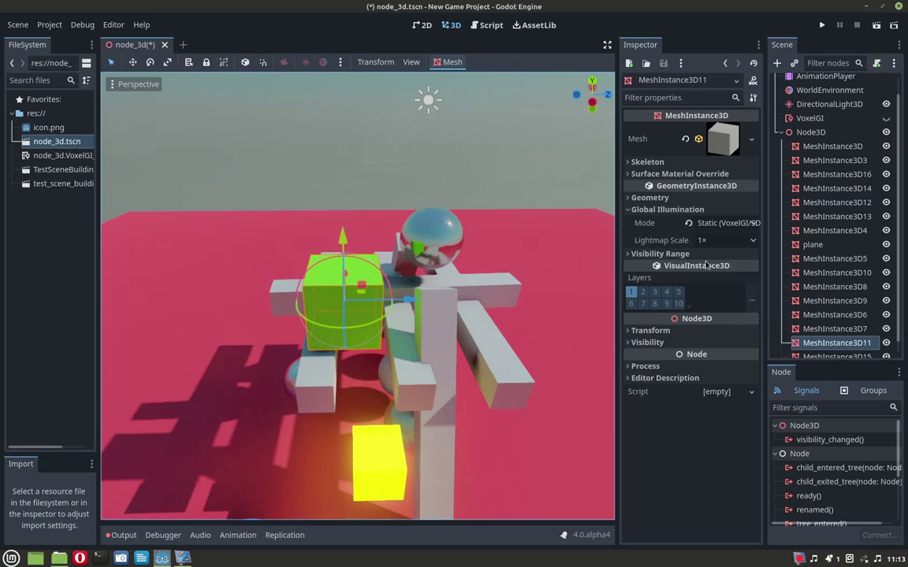
{"action": "scroll", "coordinate": [828, 165], "scroll_direction": "up", "scroll_amount": 1}
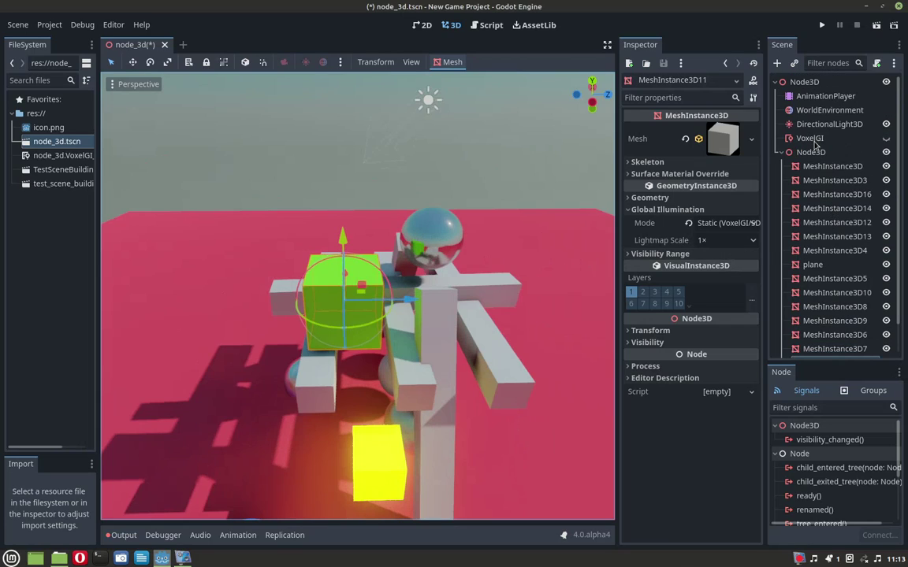
Browse SpotLight3D and VoxelGI in the Add Child Node dialog, then cancel
{"action": "left_click", "coordinate": [809, 139]}
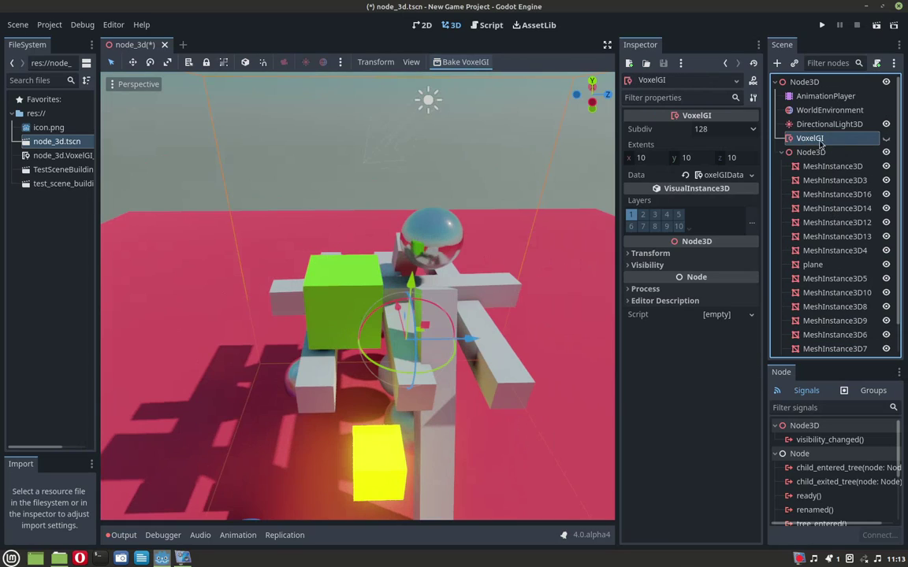
{"action": "left_click", "coordinate": [801, 83]}
{"action": "left_click", "coordinate": [777, 63]}
{"action": "left_click", "coordinate": [237, 343]}
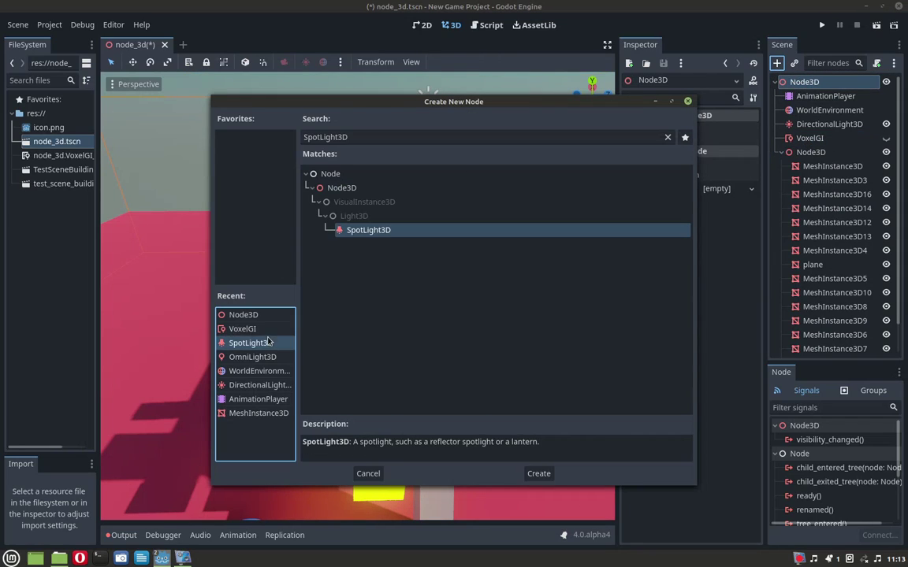
{"action": "left_click", "coordinate": [263, 329]}
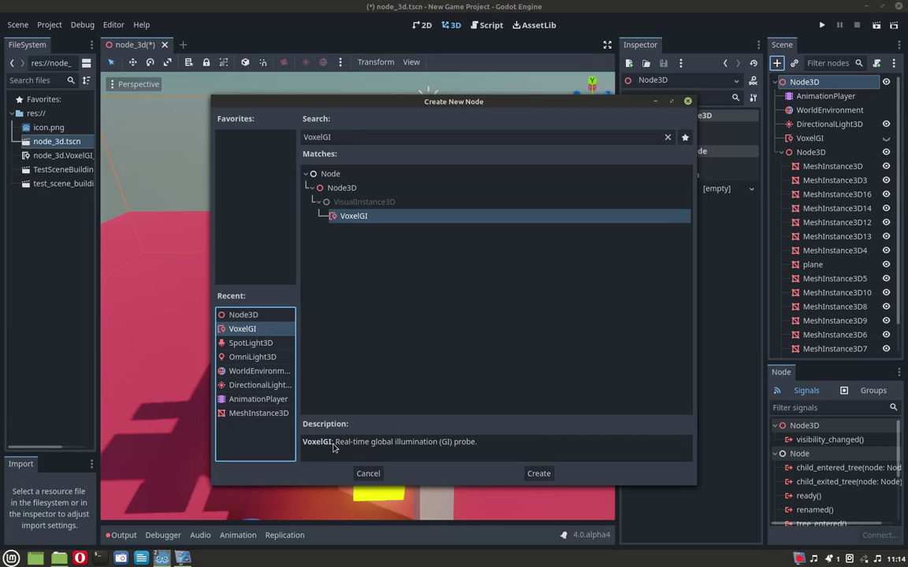
{"action": "left_click", "coordinate": [365, 473]}
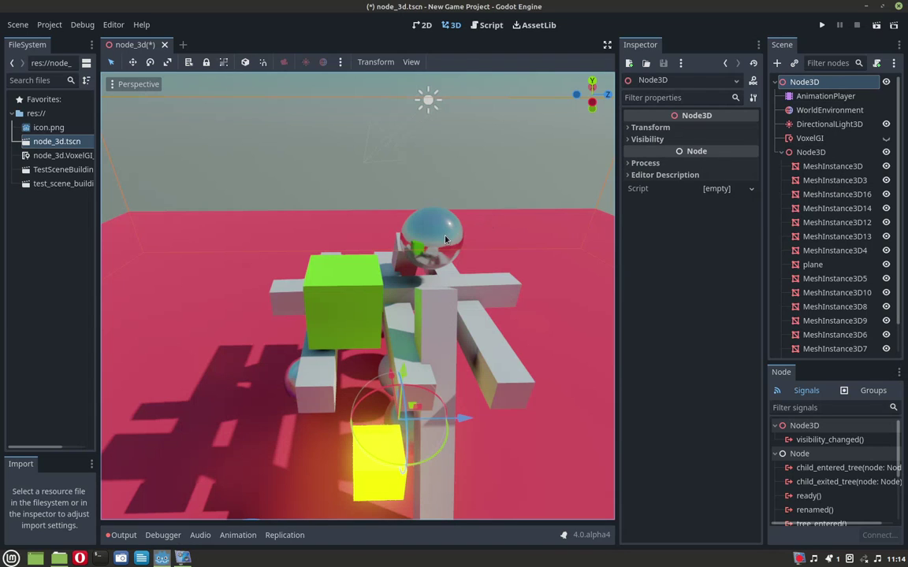
Select the reflective sphere and bring up its Global Illumination Mode choices
{"action": "left_click", "coordinate": [406, 217]}
{"action": "scroll", "coordinate": [375, 226], "scroll_direction": "up", "scroll_amount": 5}
{"action": "middle_click_drag", "start_coordinate": [455, 253], "coordinate": [440, 259]}
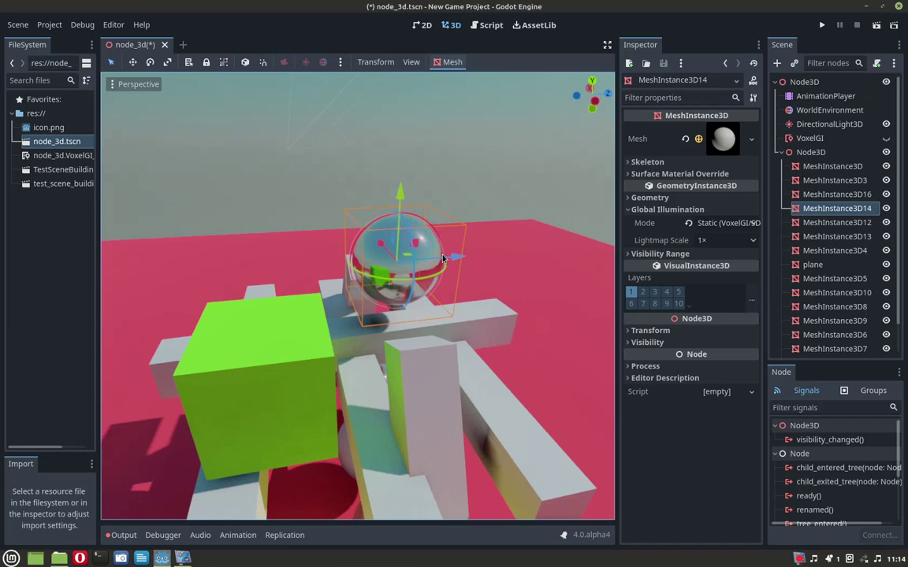
{"action": "left_click", "coordinate": [721, 223]}
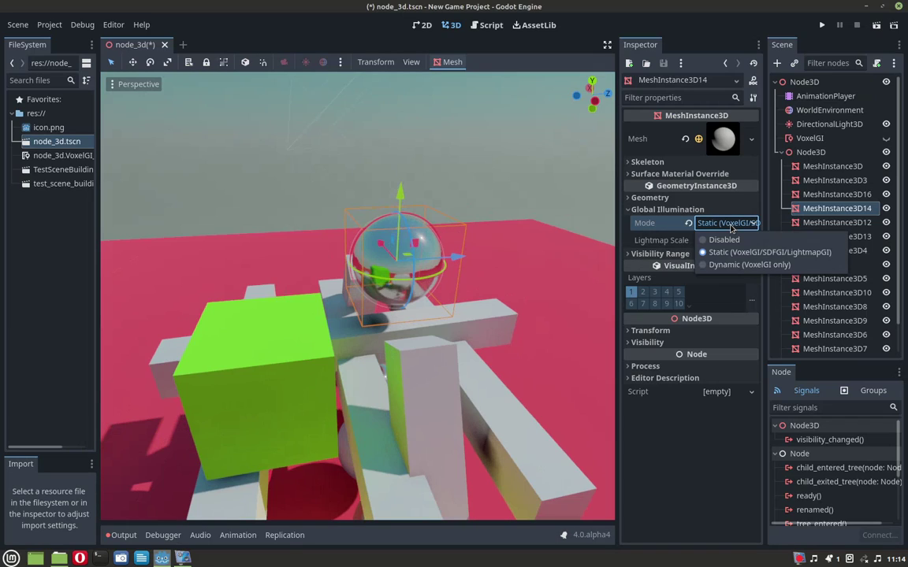
Set the GI Mode to Dynamic for both the reflective sphere and the green cube
{"action": "left_click", "coordinate": [717, 267]}
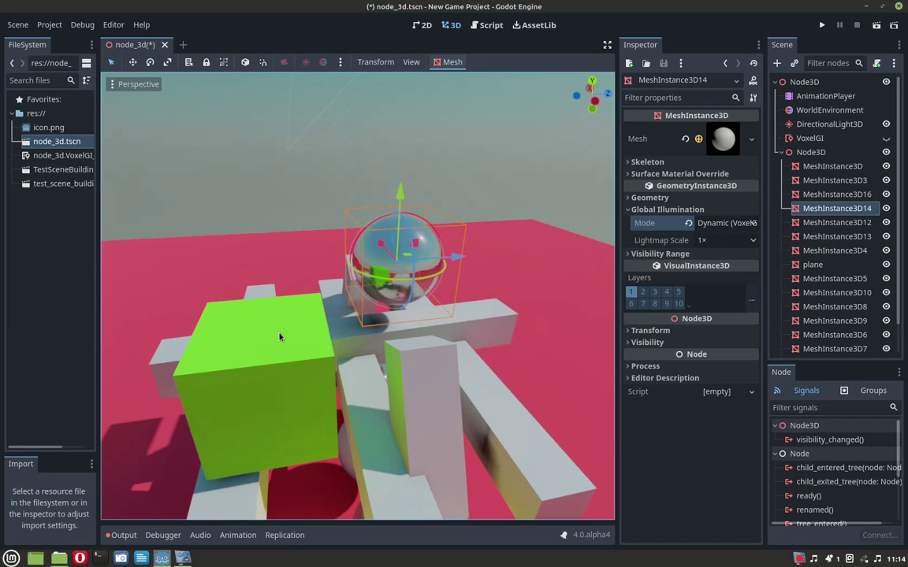
{"action": "left_click", "coordinate": [279, 337]}
{"action": "left_click", "coordinate": [749, 228]}
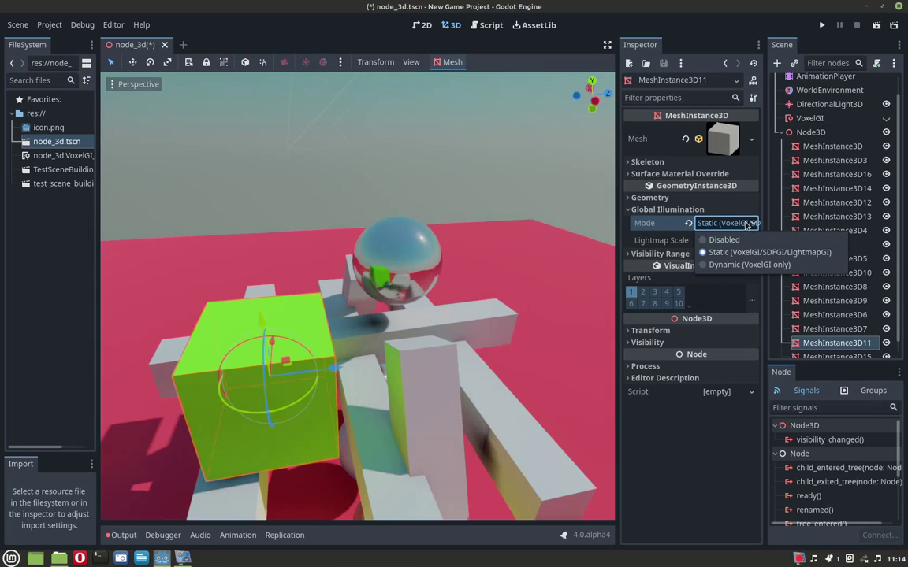
{"action": "left_click", "coordinate": [709, 267]}
Drag the green cube left, away from the structure
{"action": "scroll", "coordinate": [822, 132], "scroll_direction": "up", "scroll_amount": 2}
{"action": "scroll", "coordinate": [327, 345], "scroll_direction": "down", "scroll_amount": 5}
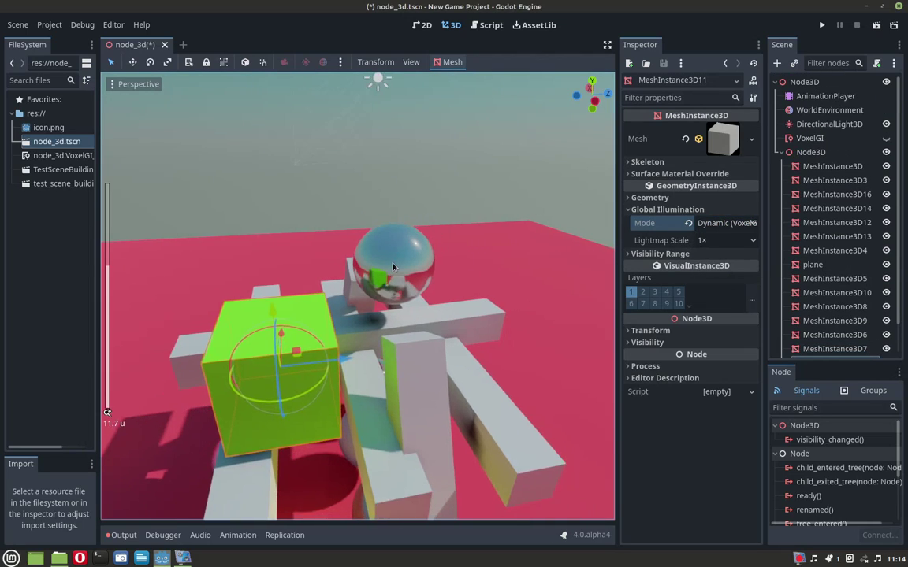
{"action": "mouse_move", "coordinate": [326, 347]}
{"action": "left_mouse_down"}
{"action": "mouse_move", "coordinate": [334, 321]}
{"action": "mouse_move", "coordinate": [316, 310]}
{"action": "left_mouse_up"}
{"action": "scroll", "coordinate": [334, 321], "scroll_direction": "down", "scroll_amount": 6}
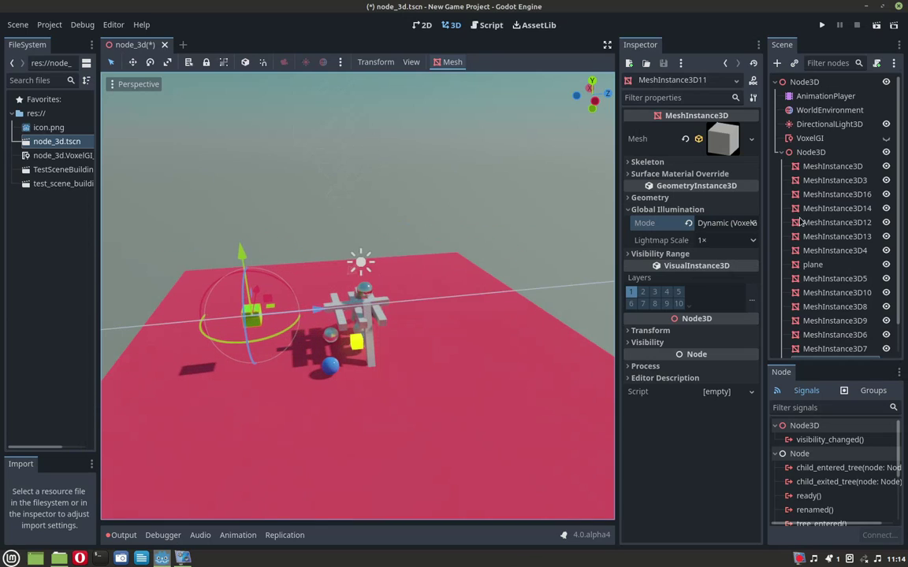
Toggle the WorldEnvironment's SDFGI setting and make the VoxelGI node visible
{"action": "left_click", "coordinate": [824, 110]}
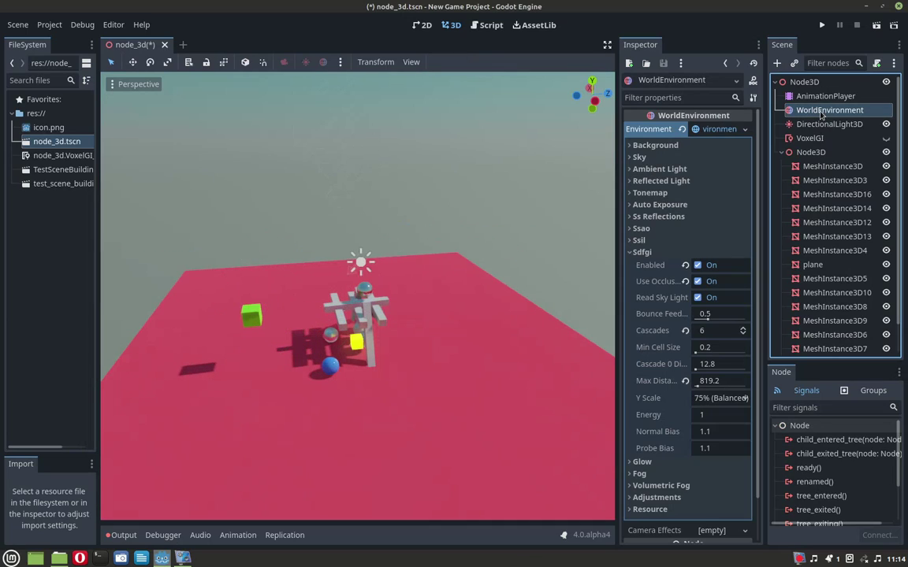
{"action": "left_click", "coordinate": [697, 266]}
{"action": "left_click", "coordinate": [815, 139]}
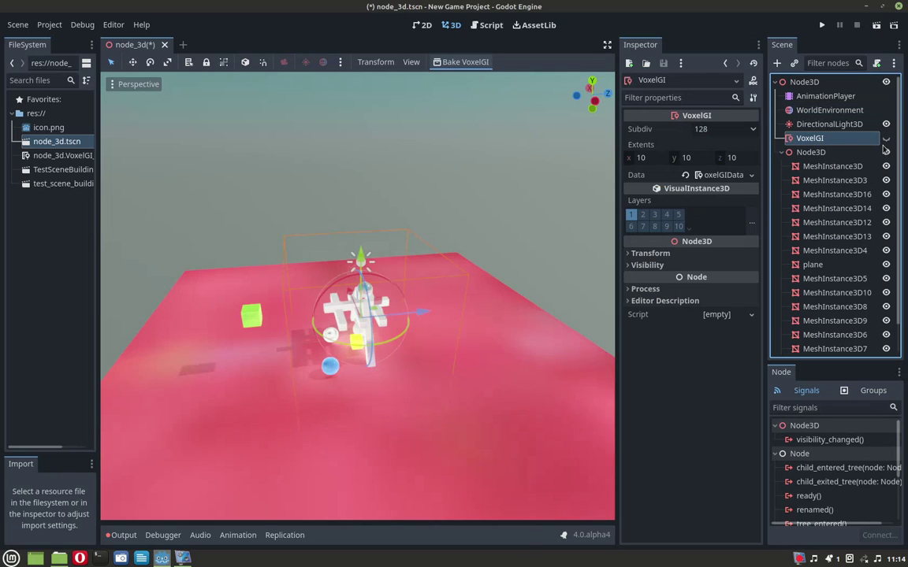
{"action": "left_click", "coordinate": [886, 138]}
Bake the VoxelGI lighting, leaving the node named VoxelGI
{"action": "double_click", "coordinate": [831, 138]}
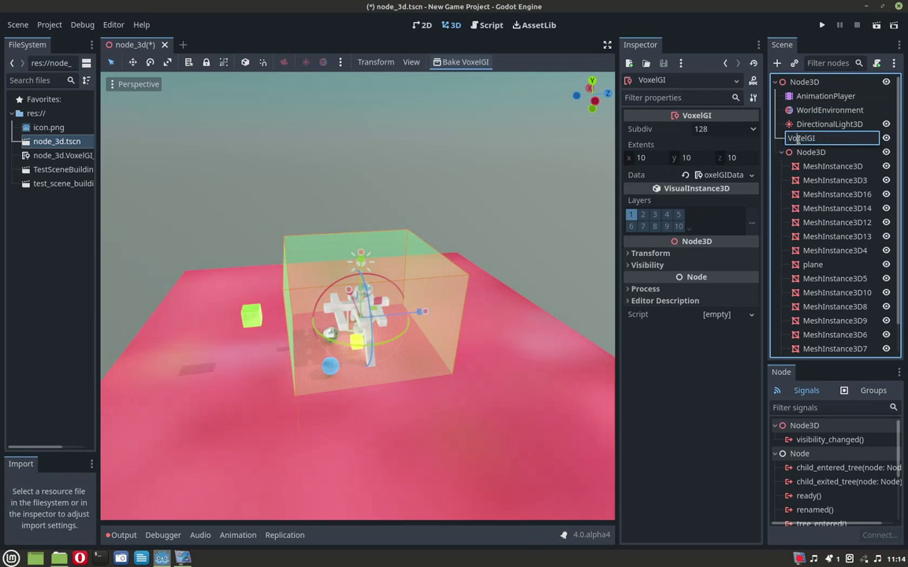
{"action": "left_click", "coordinate": [791, 140]}
{"action": "left_click", "coordinate": [471, 60]}
{"action": "scroll", "coordinate": [319, 266], "scroll_direction": "up", "scroll_amount": 3}
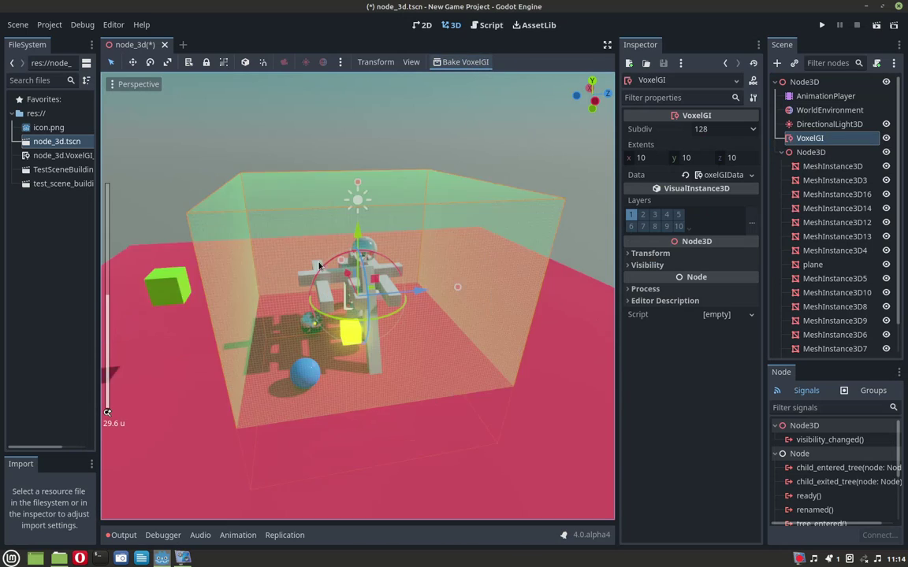
{"action": "scroll", "coordinate": [319, 266], "scroll_direction": "up", "scroll_amount": 2}
Select the green cube and slide it back and forth along its Z axis
{"action": "left_click", "coordinate": [130, 280]}
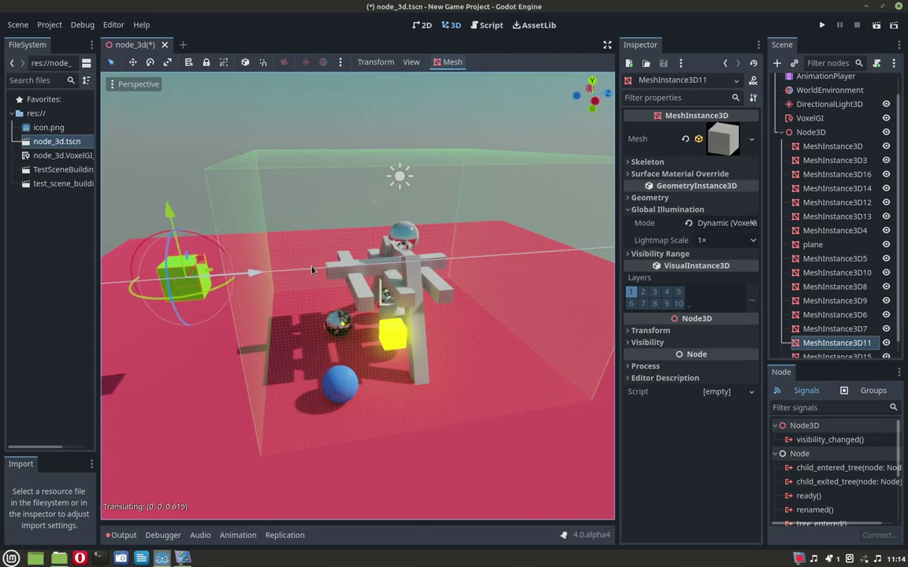
{"action": "scroll", "coordinate": [372, 251], "scroll_direction": "up", "scroll_amount": 5}
{"action": "middle_click_drag", "start_coordinate": [372, 250], "coordinate": [293, 308]}
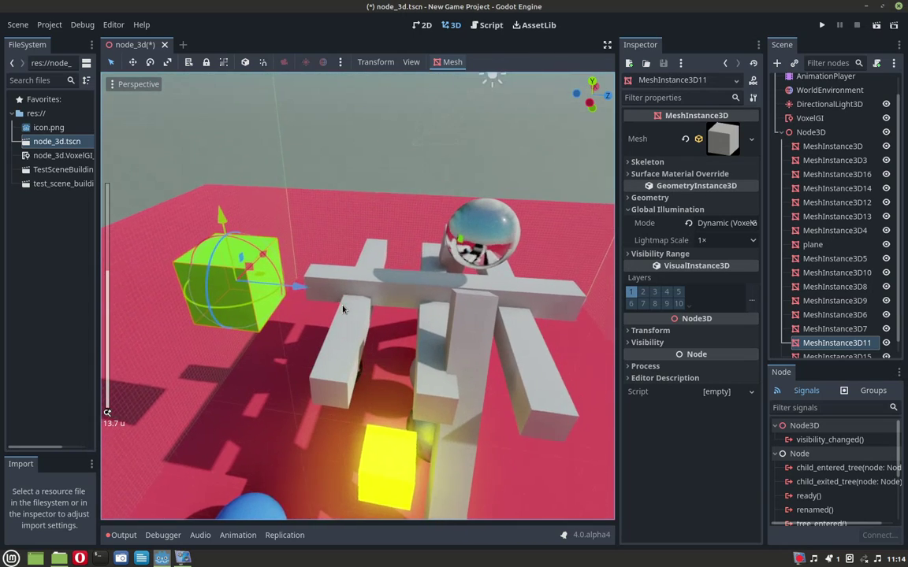
{"action": "mouse_move", "coordinate": [293, 307]}
{"action": "left_mouse_down"}
{"action": "mouse_move", "coordinate": [339, 314]}
{"action": "mouse_move", "coordinate": [498, 286]}
{"action": "left_mouse_up"}
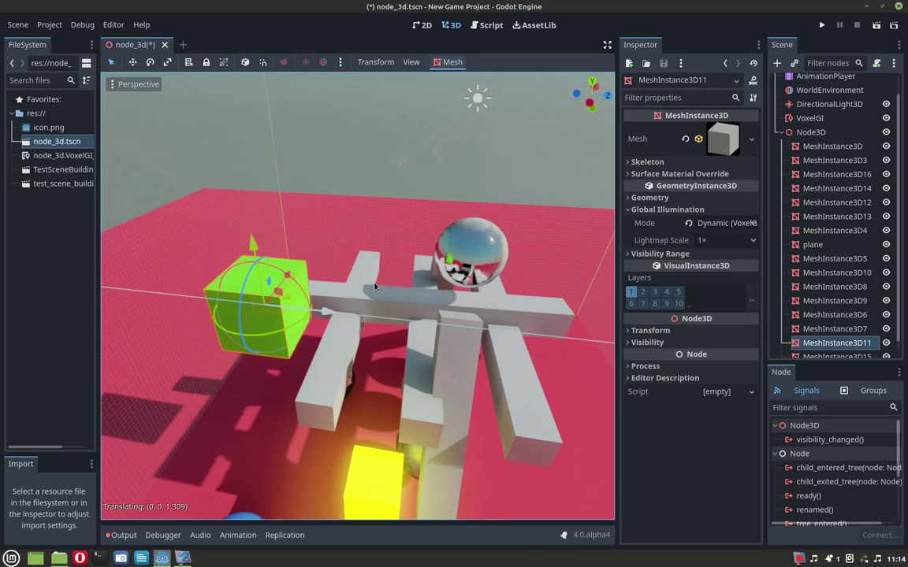
{"action": "left_click_drag", "start_coordinate": [497, 287], "coordinate": [390, 246]}
{"action": "mouse_move", "coordinate": [390, 246]}
{"action": "middle_mouse_down"}
{"action": "mouse_move", "coordinate": [463, 238]}
{"action": "mouse_move", "coordinate": [471, 208]}
{"action": "middle_mouse_up"}
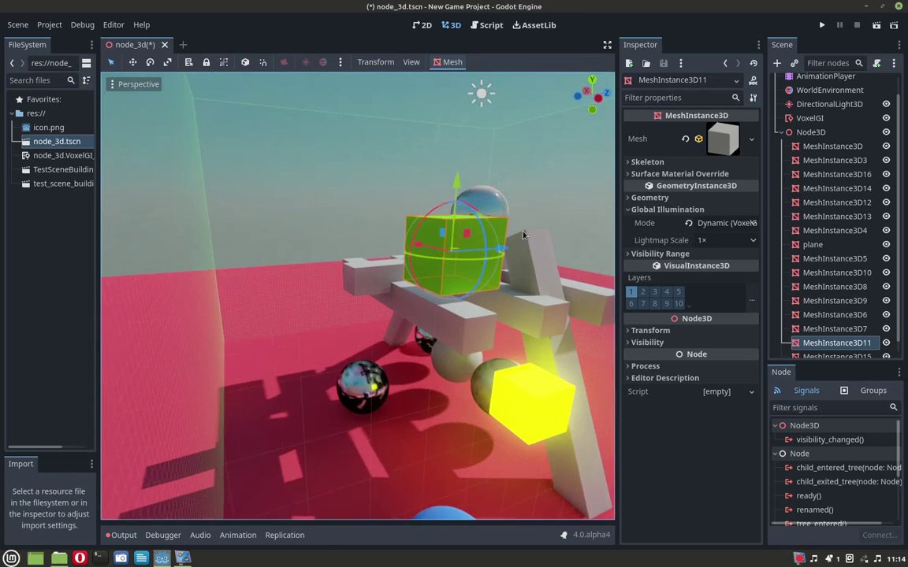
{"action": "scroll", "coordinate": [530, 211], "scroll_direction": "up", "scroll_amount": 5}
{"action": "middle_click_drag", "start_coordinate": [530, 211], "coordinate": [507, 223]}
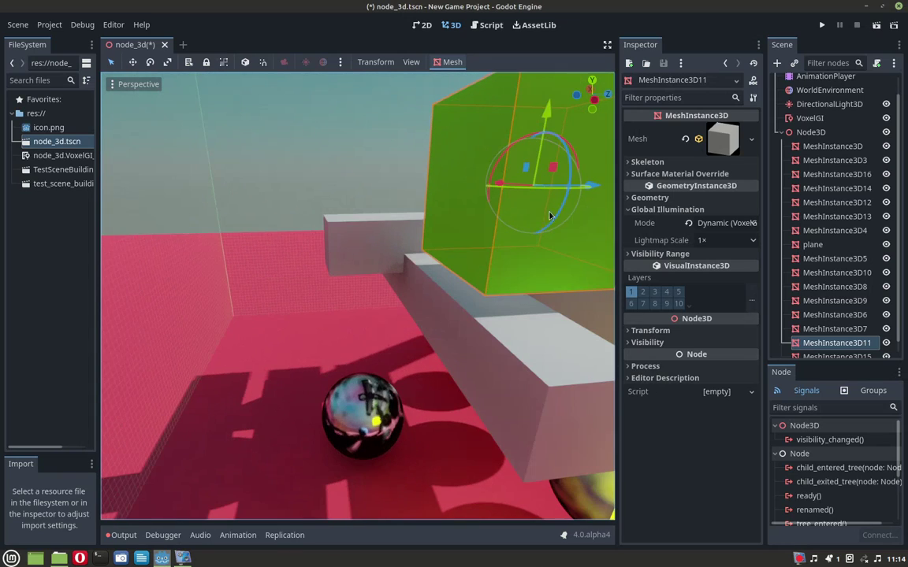
Keep adjusting the cube along its depth axis until it rests left of the scaffold
{"action": "left_click_drag", "start_coordinate": [584, 195], "coordinate": [329, 205]}
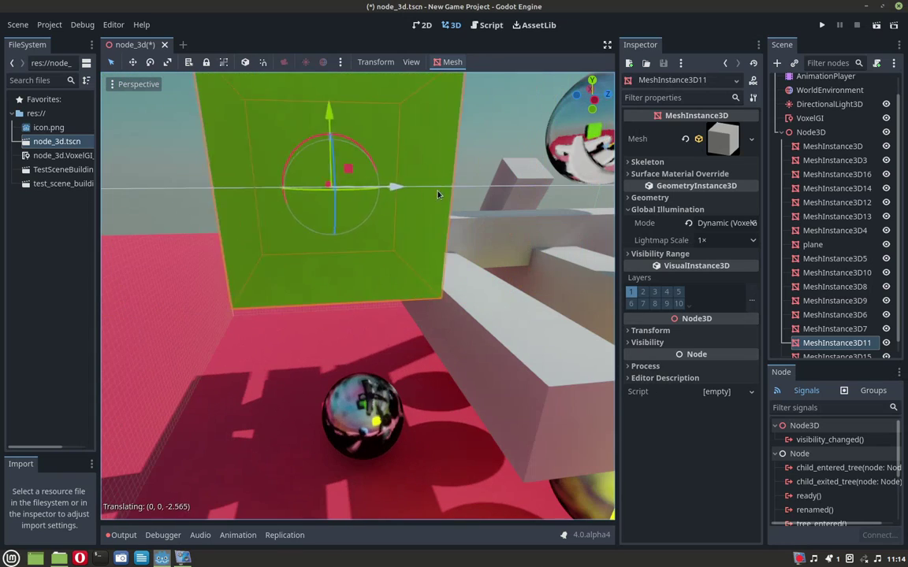
{"action": "middle_click_drag", "start_coordinate": [330, 204], "coordinate": [328, 244]}
{"action": "scroll", "coordinate": [326, 324], "scroll_direction": "down", "scroll_amount": 3}
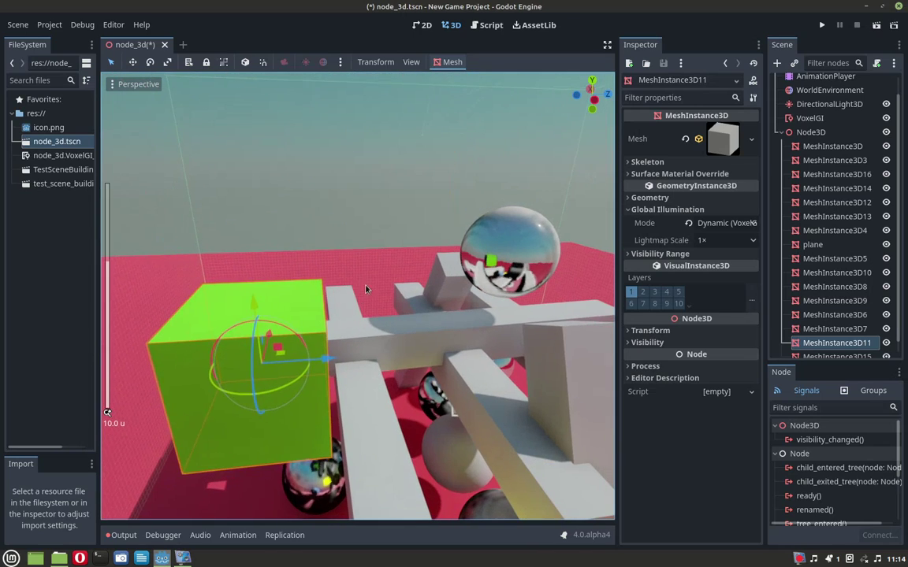
{"action": "mouse_move", "coordinate": [322, 350]}
{"action": "left_mouse_down"}
{"action": "mouse_move", "coordinate": [507, 312]}
{"action": "mouse_move", "coordinate": [274, 326]}
{"action": "left_mouse_up"}
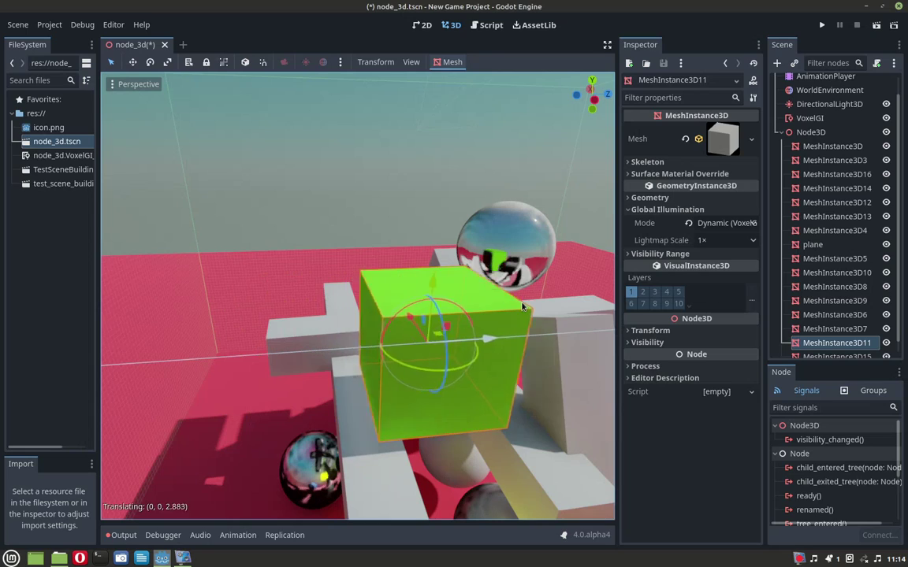
{"action": "left_click_drag", "start_coordinate": [273, 326], "coordinate": [447, 260]}
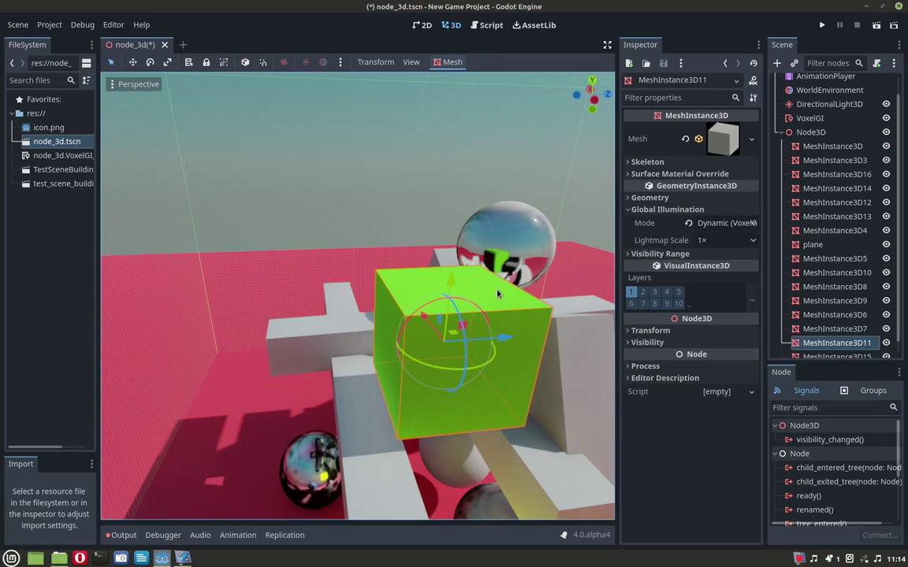
{"action": "scroll", "coordinate": [557, 279], "scroll_direction": "down", "scroll_amount": 2}
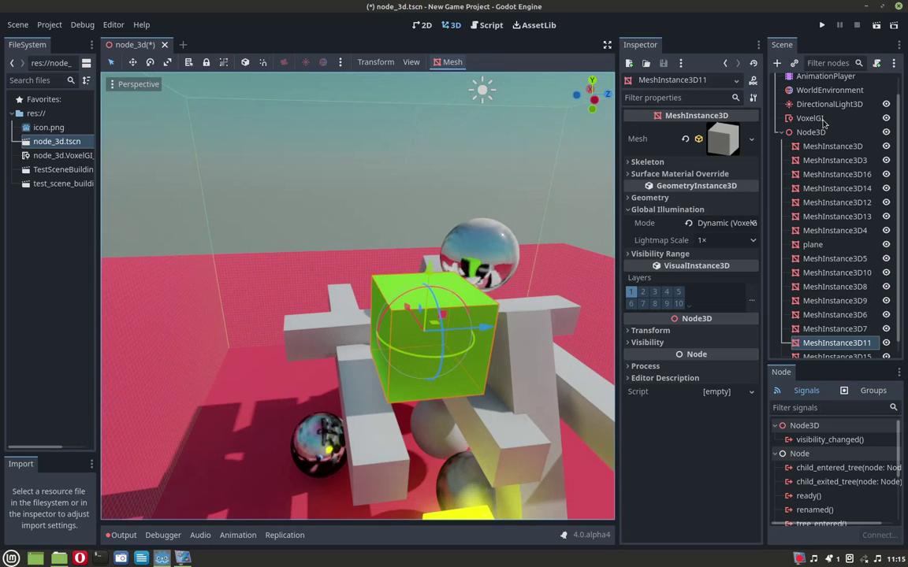
{"action": "middle_click_drag", "start_coordinate": [498, 219], "coordinate": [486, 254]}
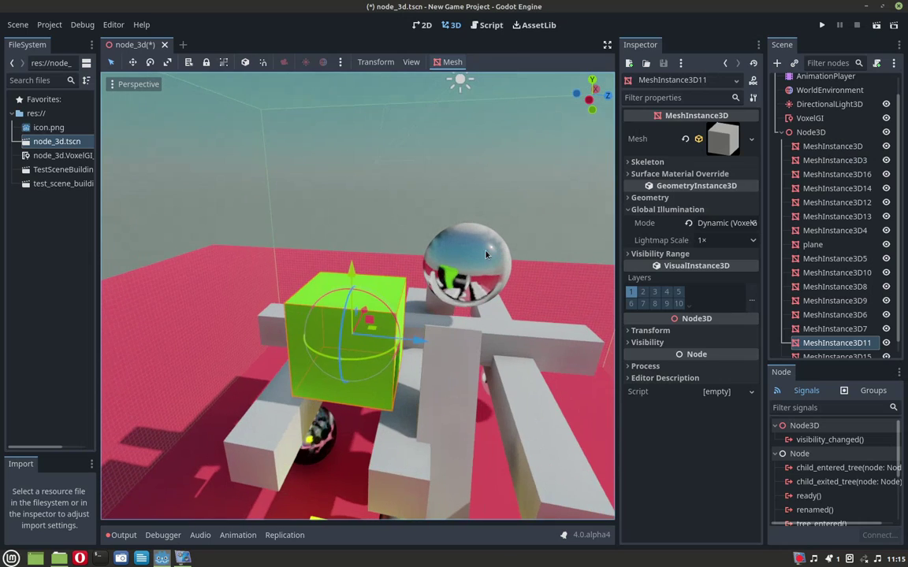
{"action": "mouse_move", "coordinate": [420, 344]}
{"action": "left_mouse_down"}
{"action": "mouse_move", "coordinate": [253, 335]}
{"action": "mouse_move", "coordinate": [401, 319]}
{"action": "left_mouse_up"}
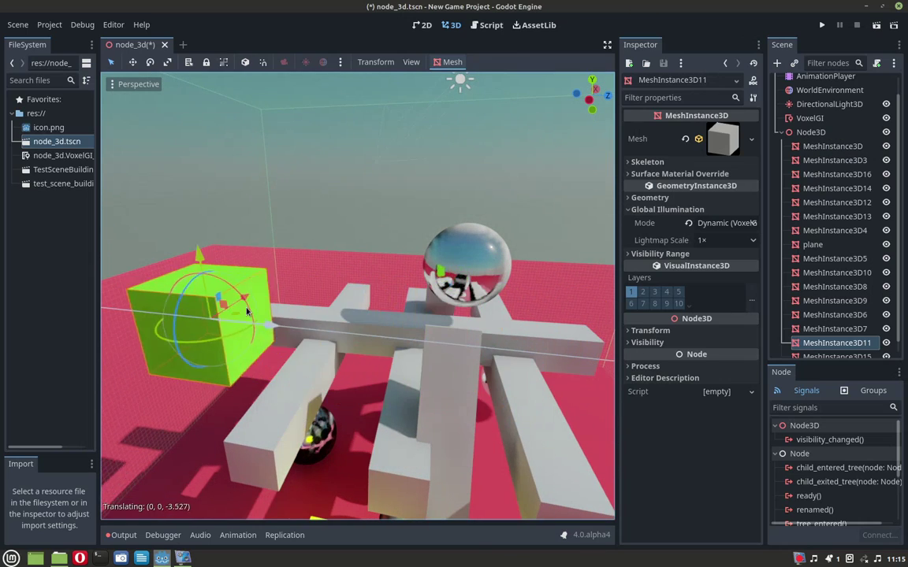
{"action": "scroll", "coordinate": [398, 316], "scroll_direction": "up", "scroll_amount": 8}
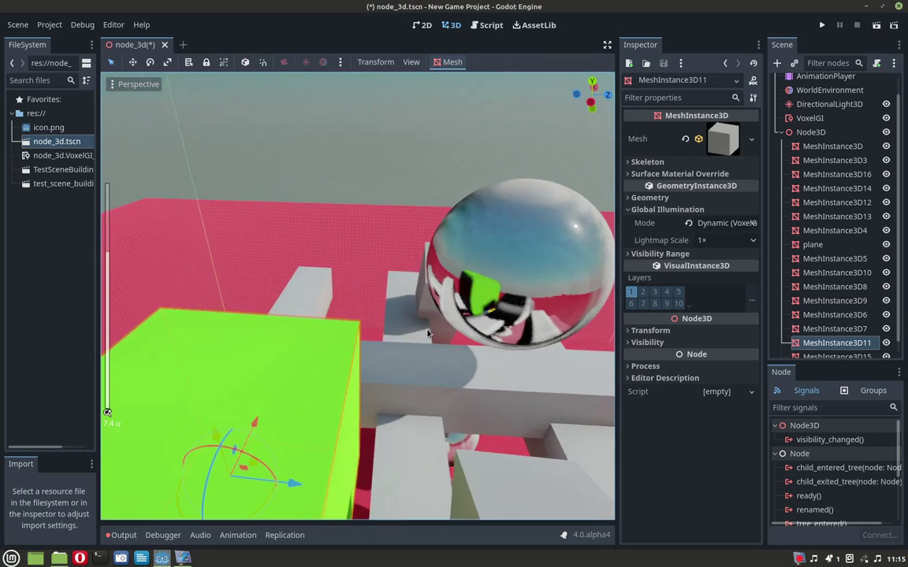
Nudge the reflective sphere slightly along its depth axis
{"action": "left_click", "coordinate": [420, 221]}
{"action": "mouse_move", "coordinate": [461, 236]}
{"action": "left_mouse_down"}
{"action": "mouse_move", "coordinate": [400, 238]}
{"action": "mouse_move", "coordinate": [311, 204]}
{"action": "left_mouse_up"}
{"action": "mouse_move", "coordinate": [311, 204]}
{"action": "middle_mouse_down"}
{"action": "mouse_move", "coordinate": [493, 184]}
{"action": "mouse_move", "coordinate": [404, 252]}
{"action": "middle_mouse_up"}
{"action": "scroll", "coordinate": [533, 207], "scroll_direction": "down", "scroll_amount": 3}
Drag the green cube onto the scaffold centre, beside the chrome sphere
{"action": "left_click", "coordinate": [423, 254]}
{"action": "mouse_move", "coordinate": [422, 254]}
{"action": "left_mouse_down"}
{"action": "mouse_move", "coordinate": [557, 303]}
{"action": "mouse_move", "coordinate": [395, 261]}
{"action": "left_mouse_up"}
{"action": "mouse_move", "coordinate": [467, 281]}
{"action": "left_mouse_down"}
{"action": "mouse_move", "coordinate": [476, 276]}
{"action": "mouse_move", "coordinate": [360, 224]}
{"action": "left_mouse_up"}
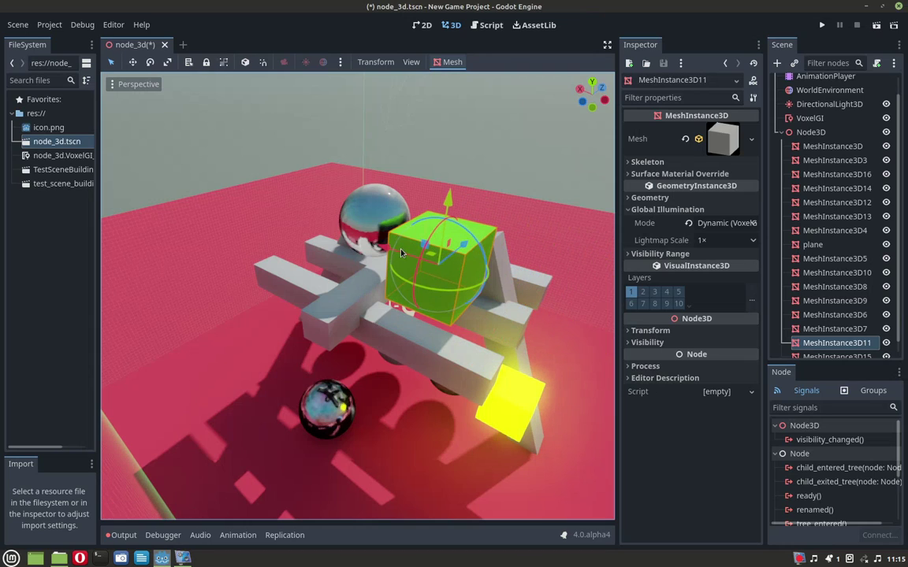
{"action": "mouse_move", "coordinate": [360, 224]}
{"action": "middle_mouse_down"}
{"action": "mouse_move", "coordinate": [252, 233]}
{"action": "mouse_move", "coordinate": [488, 238]}
{"action": "middle_mouse_up"}
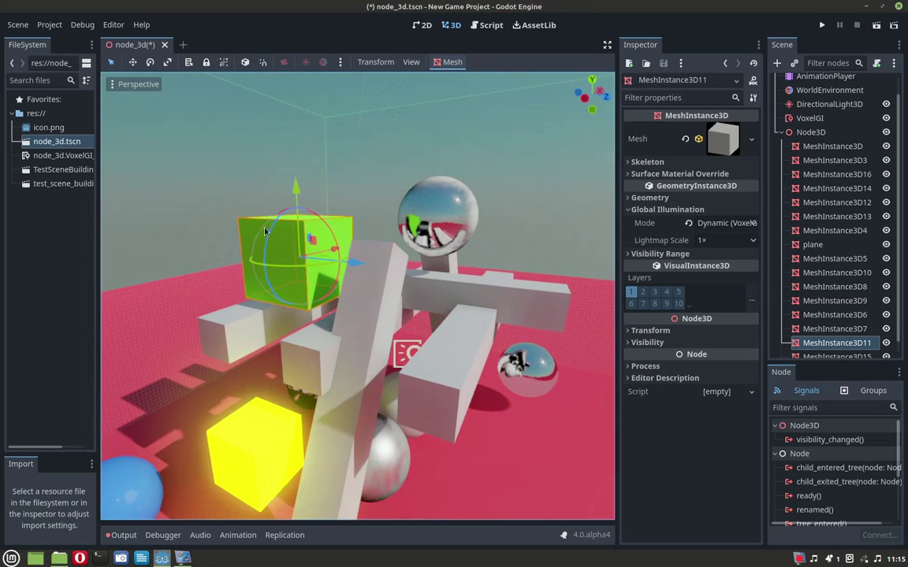
{"action": "scroll", "coordinate": [567, 241], "scroll_direction": "up", "scroll_amount": 5}
{"action": "middle_click_drag", "start_coordinate": [567, 240], "coordinate": [577, 266]}
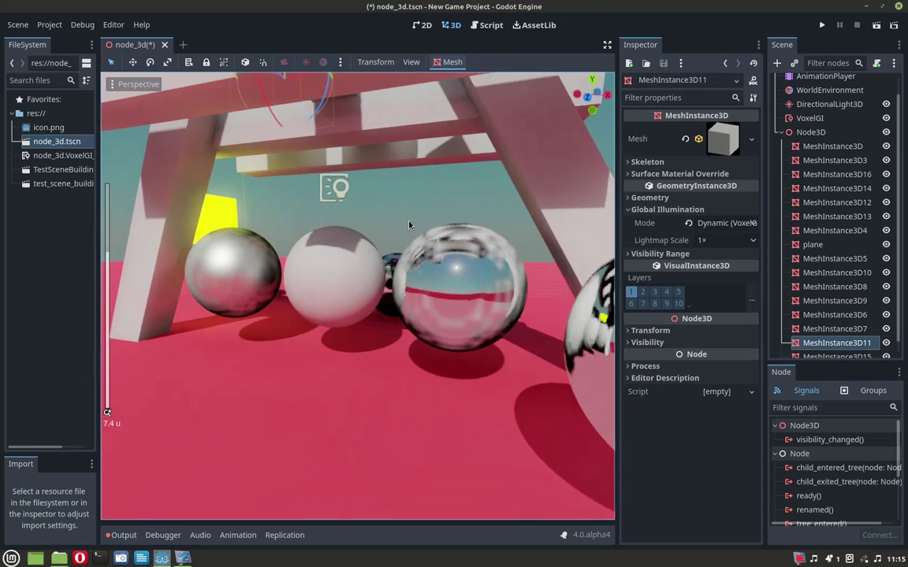
{"action": "scroll", "coordinate": [572, 268], "scroll_direction": "down", "scroll_amount": 3}
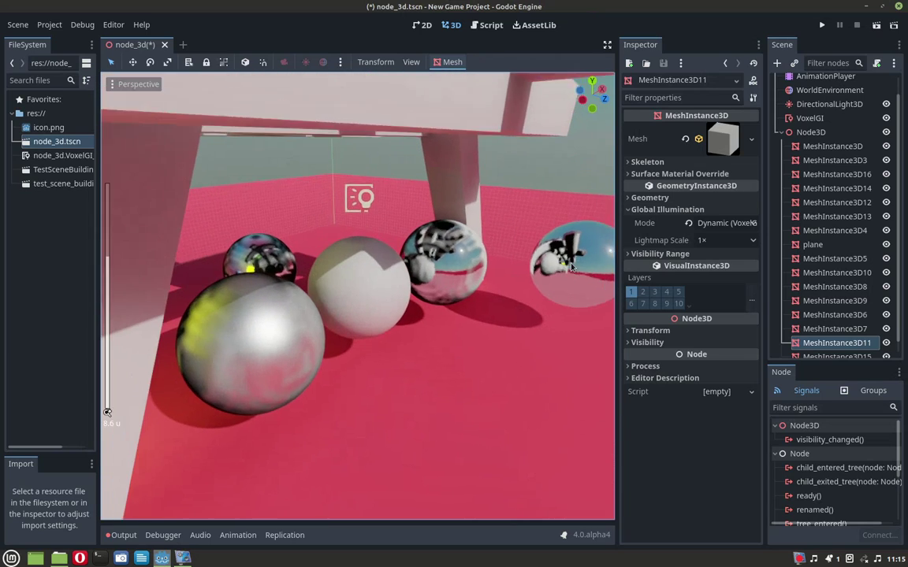
{"action": "scroll", "coordinate": [564, 272], "scroll_direction": "down", "scroll_amount": 4}
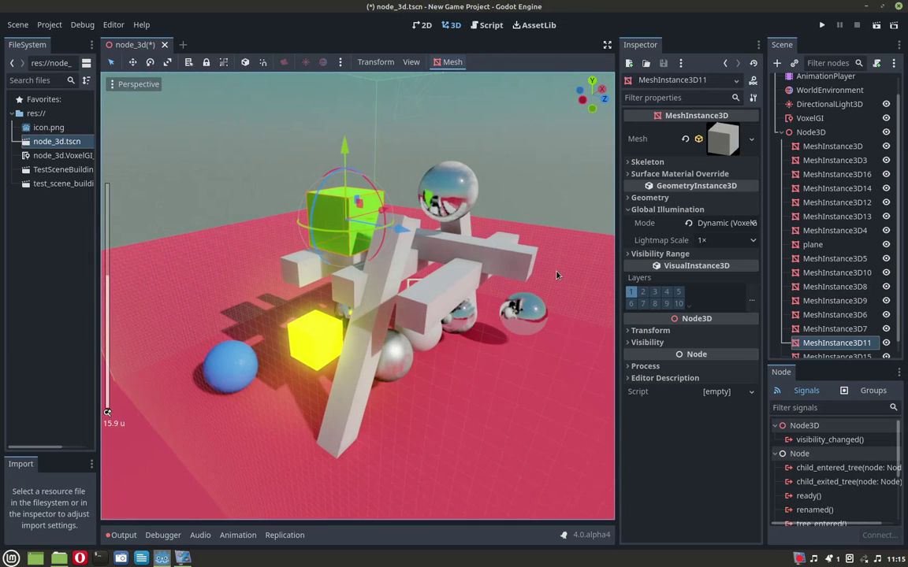
Lower the VoxelGI subdivision from 128 to 64 and bake the VoxelGI lighting
{"action": "left_click", "coordinate": [542, 183]}
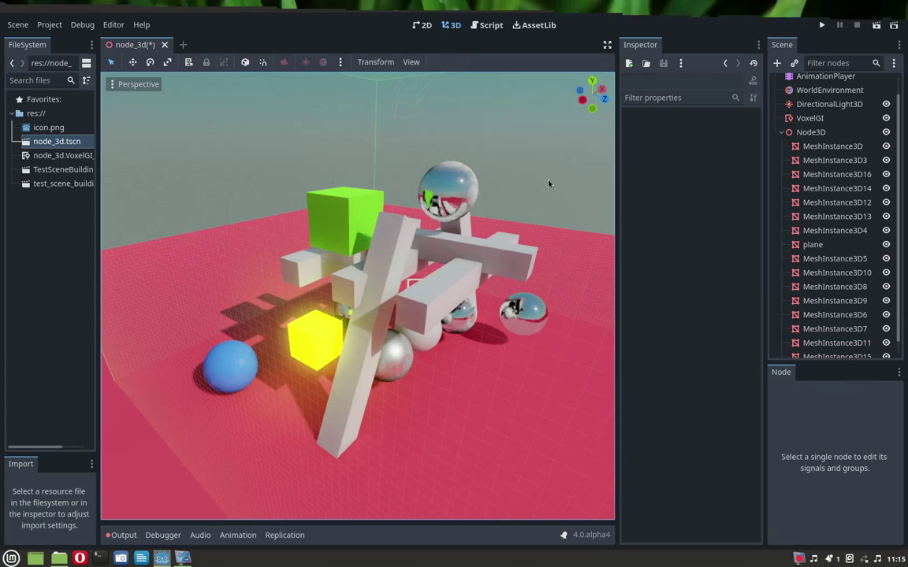
{"action": "left_click", "coordinate": [818, 118]}
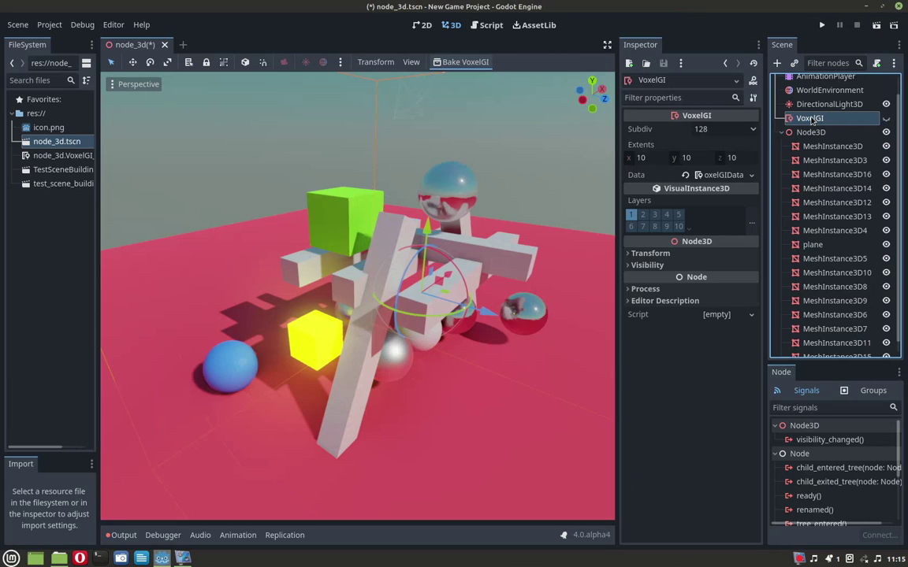
{"action": "left_click", "coordinate": [718, 131]}
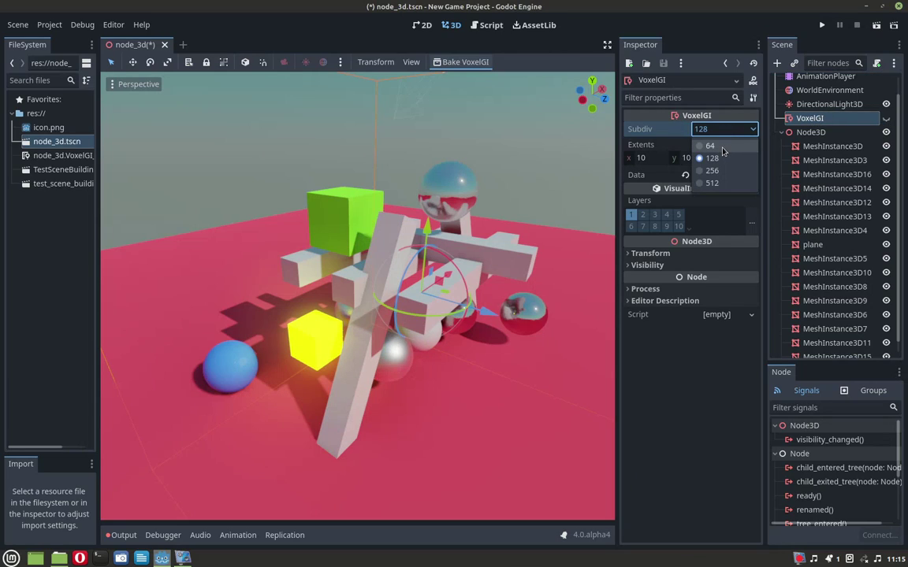
{"action": "left_click", "coordinate": [701, 142]}
{"action": "left_click", "coordinate": [465, 63]}
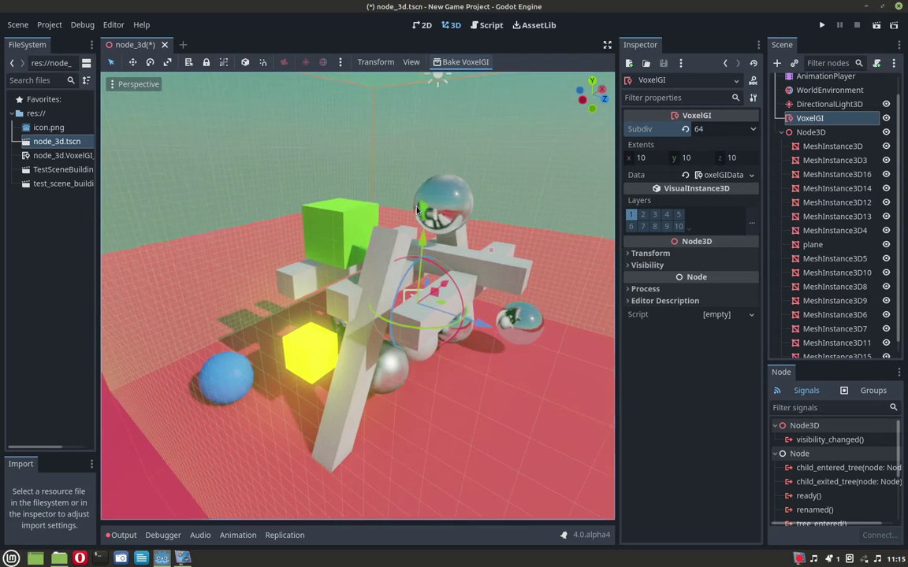
Slide the green cube left to test the baked lighting
{"action": "scroll", "coordinate": [441, 207], "scroll_direction": "up", "scroll_amount": 5}
{"action": "middle_click_drag", "start_coordinate": [490, 207], "coordinate": [349, 202]}
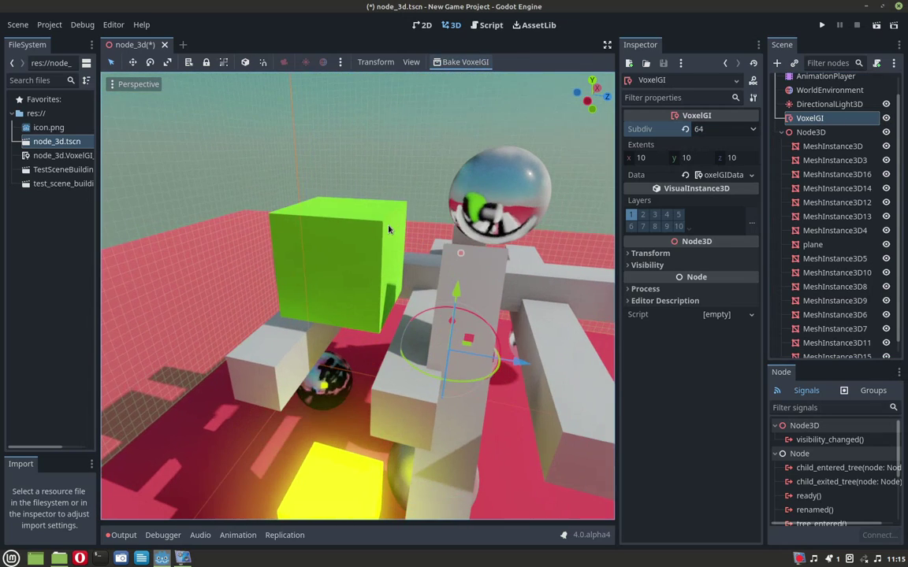
{"action": "left_click", "coordinate": [390, 240]}
{"action": "mouse_move", "coordinate": [438, 277]}
{"action": "left_mouse_down"}
{"action": "mouse_move", "coordinate": [276, 249]}
{"action": "mouse_move", "coordinate": [362, 218]}
{"action": "left_mouse_up"}
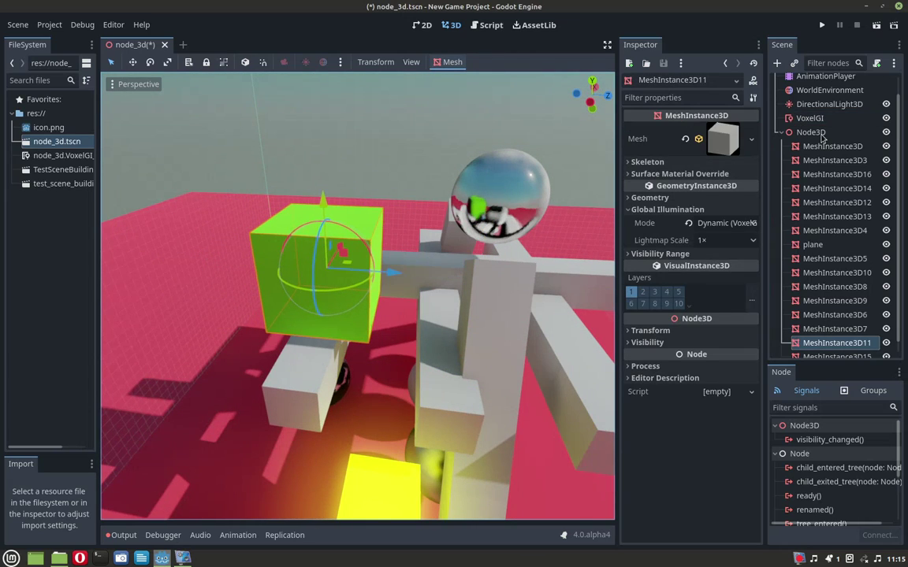
Raise the VoxelGI node's Subdiv from 64 to 512 and start a new bake
{"action": "left_click", "coordinate": [809, 117]}
{"action": "left_click", "coordinate": [701, 130]}
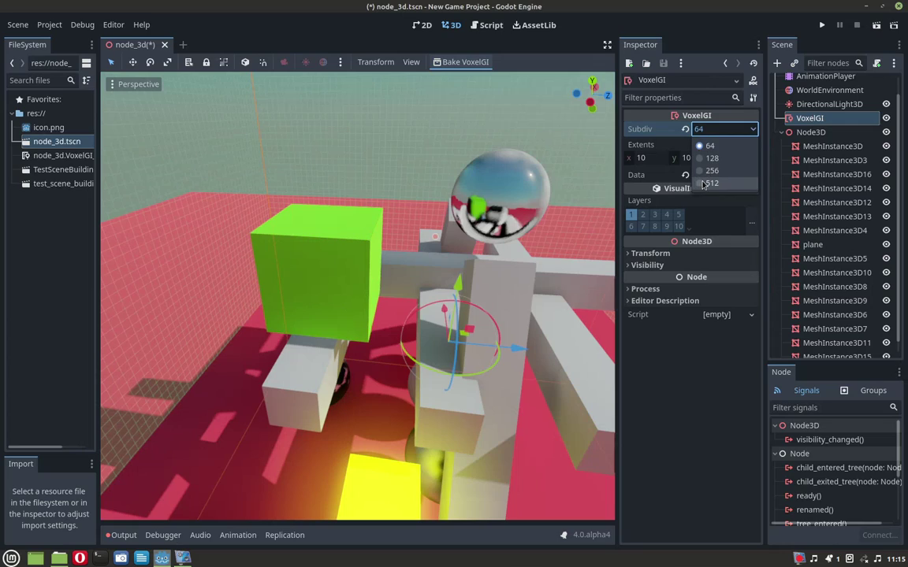
{"action": "left_click", "coordinate": [703, 181]}
{"action": "left_click", "coordinate": [465, 63]}
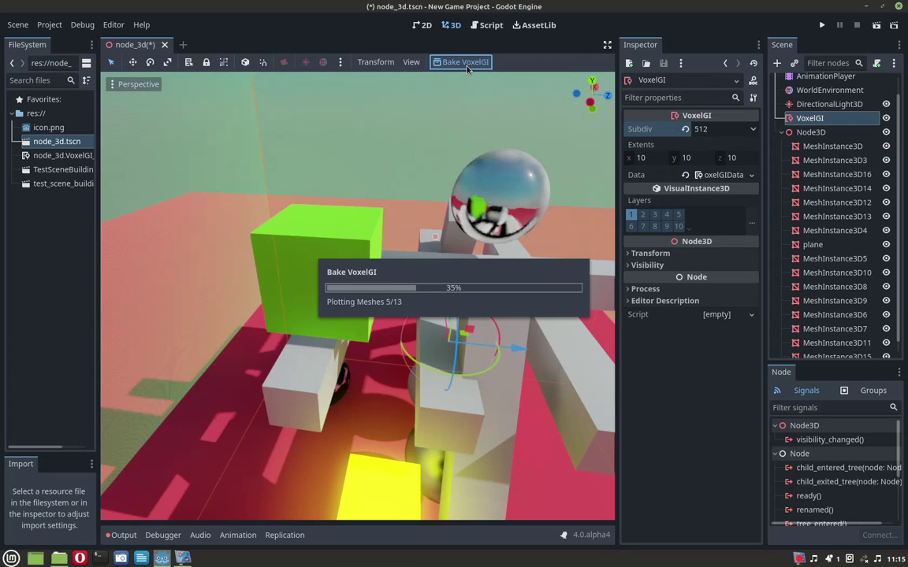